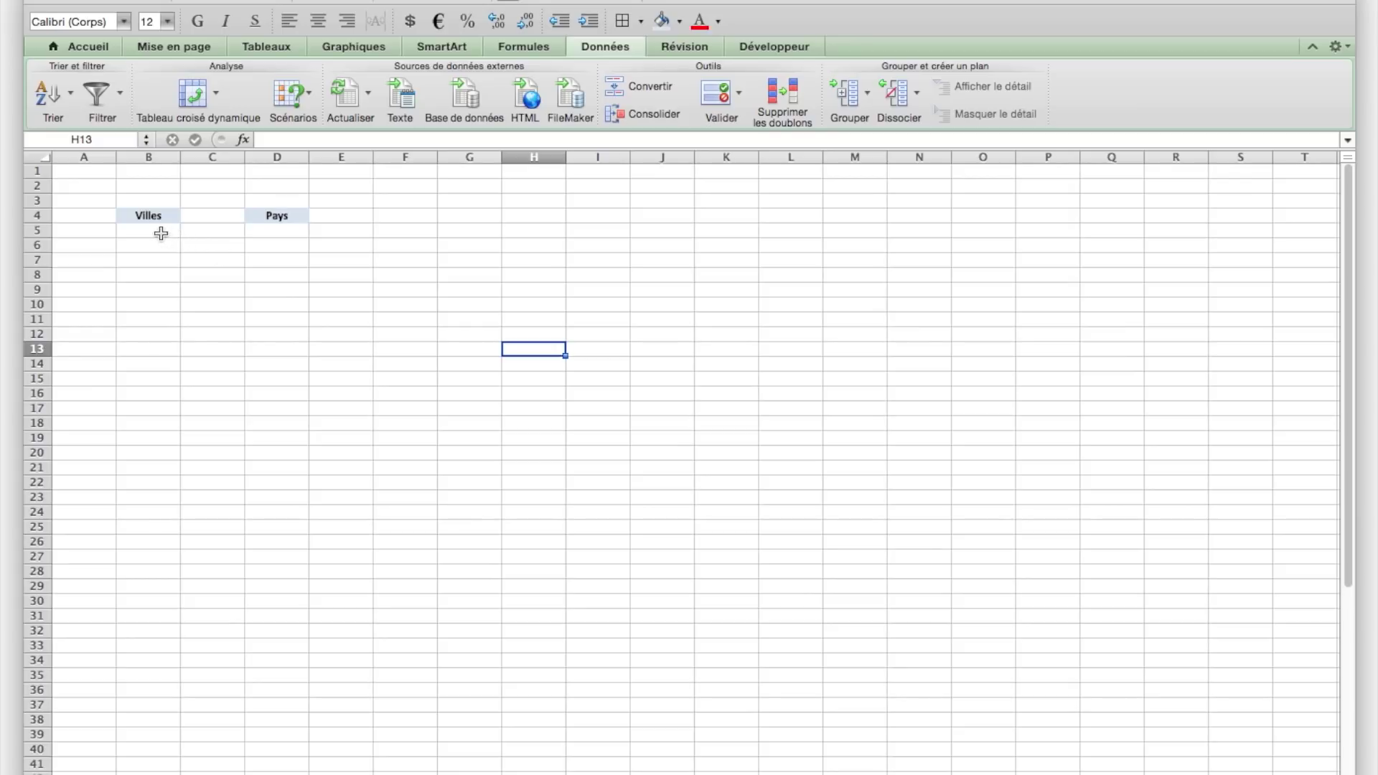
Step: Choose Athène from the dropdown list of the Villes cell B5
left_click(159, 231)
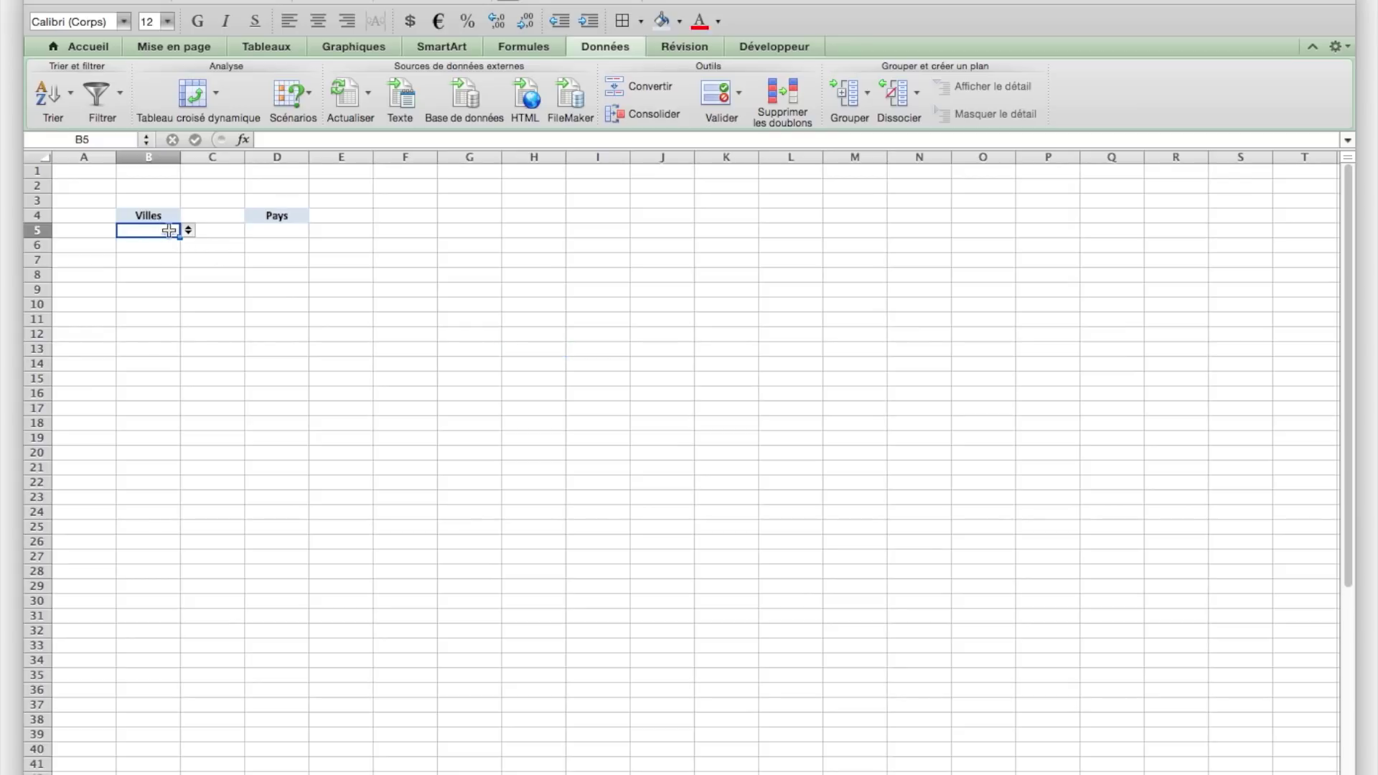
left_click(187, 231)
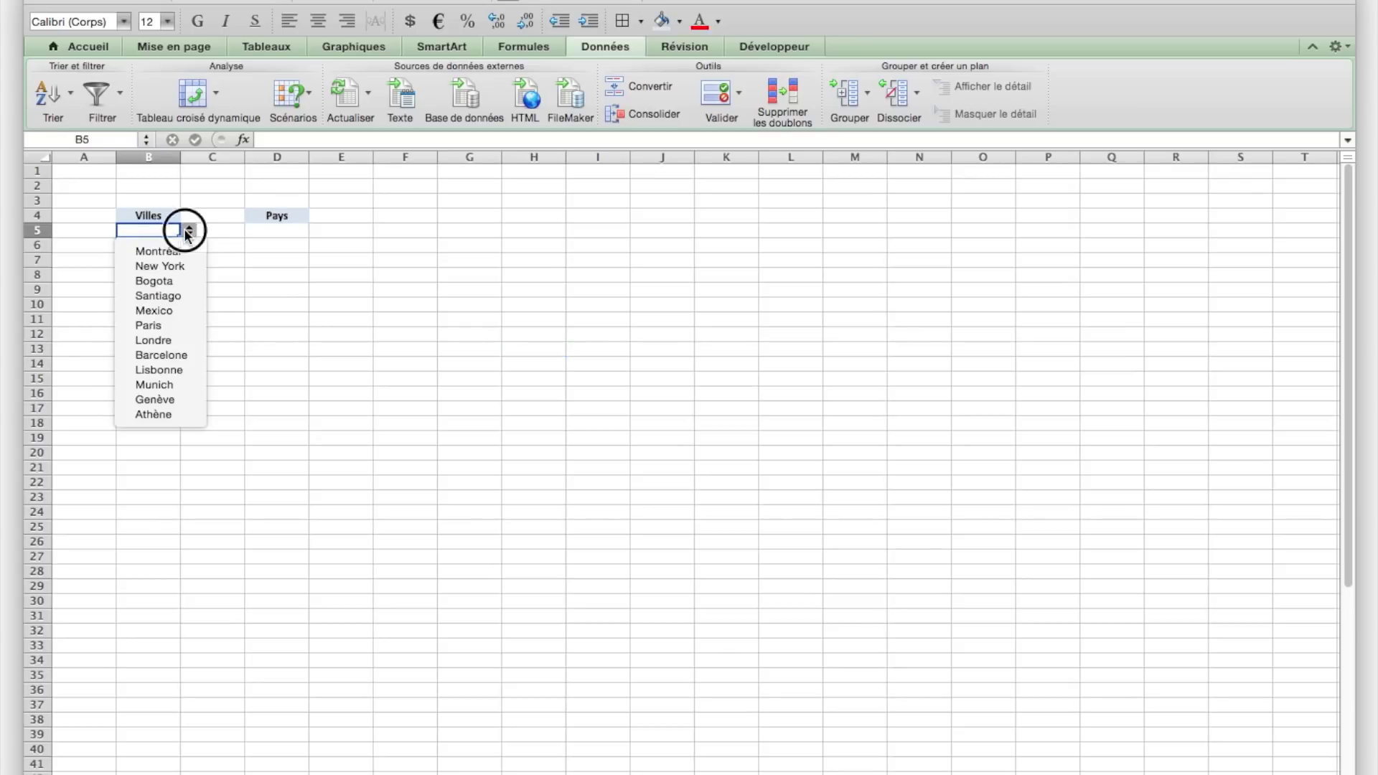
left_click(172, 416)
left_click(209, 340)
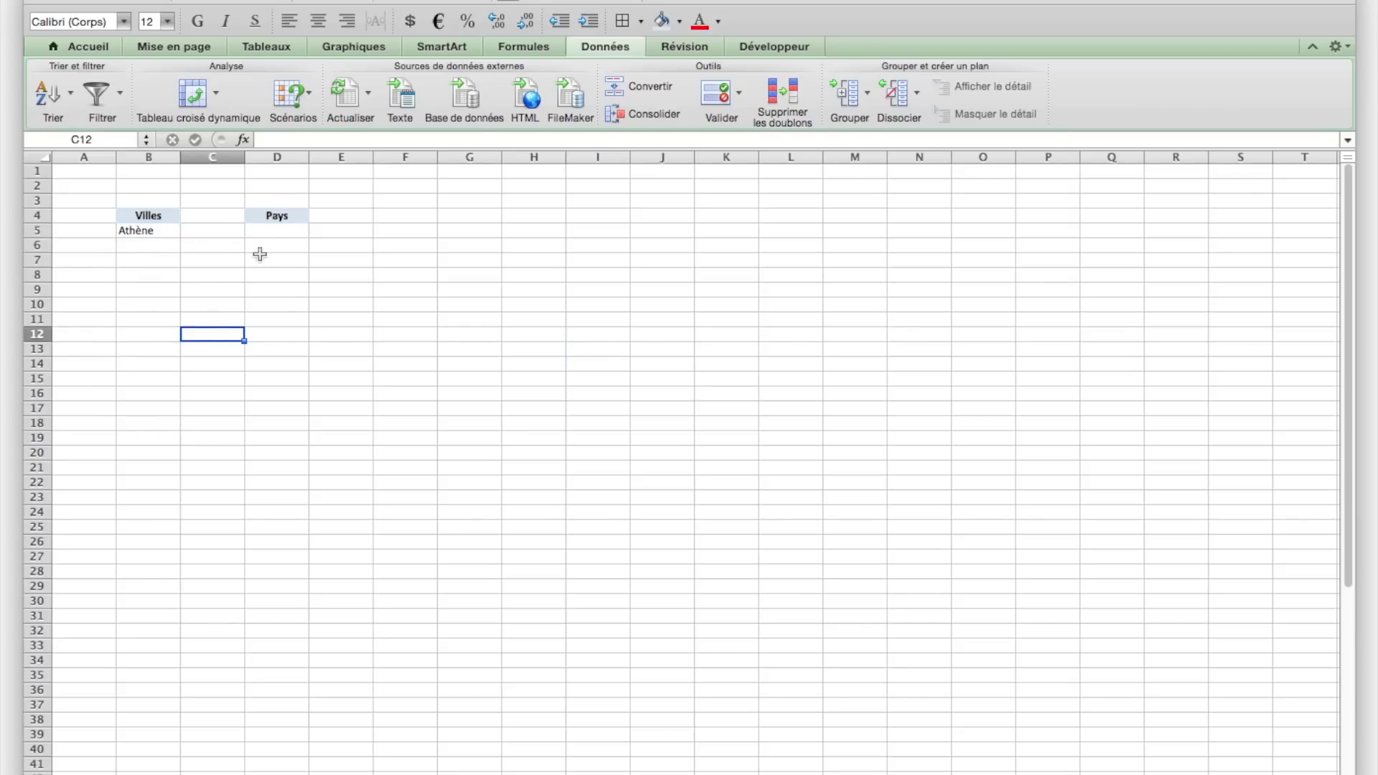
Step: Choose Mexique from the dropdown list of the Pays cell D5
left_click(270, 217)
left_click(293, 230)
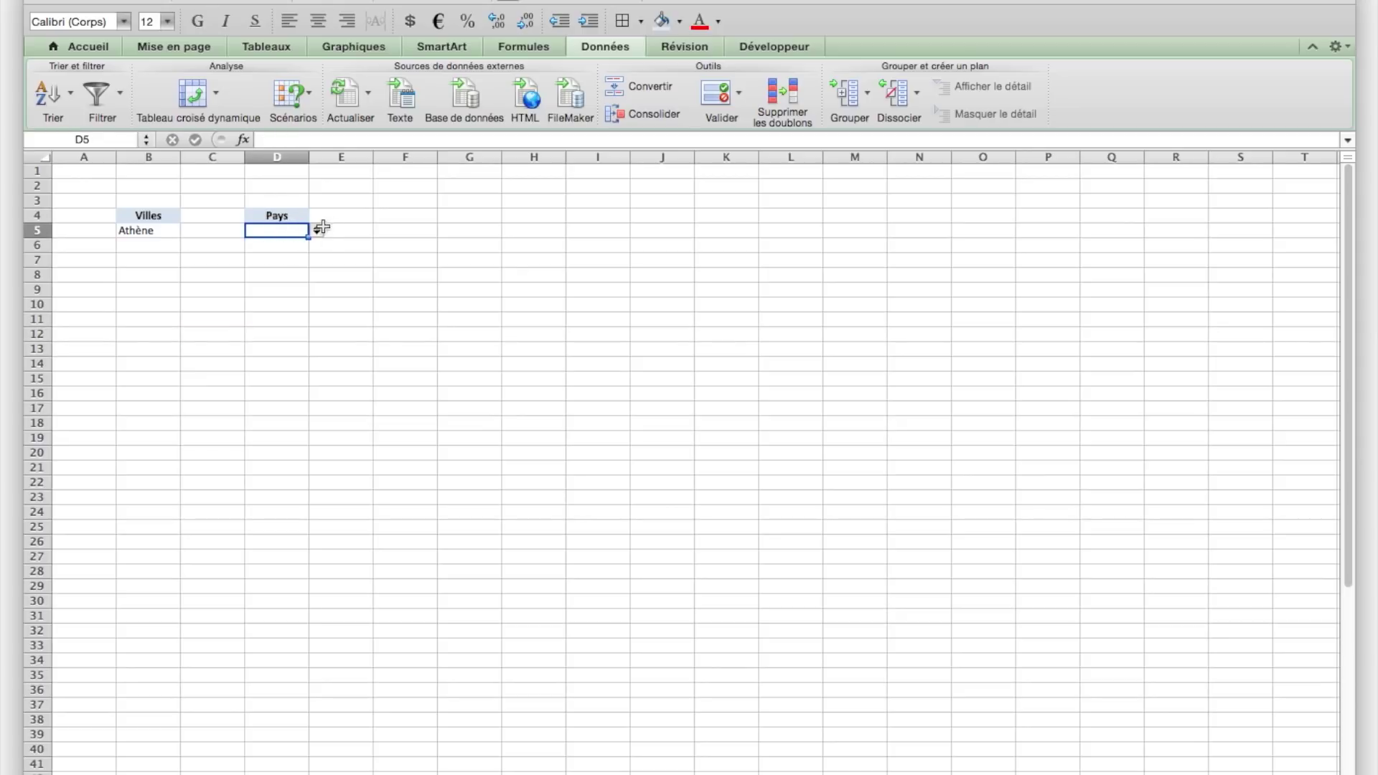
left_click(317, 232)
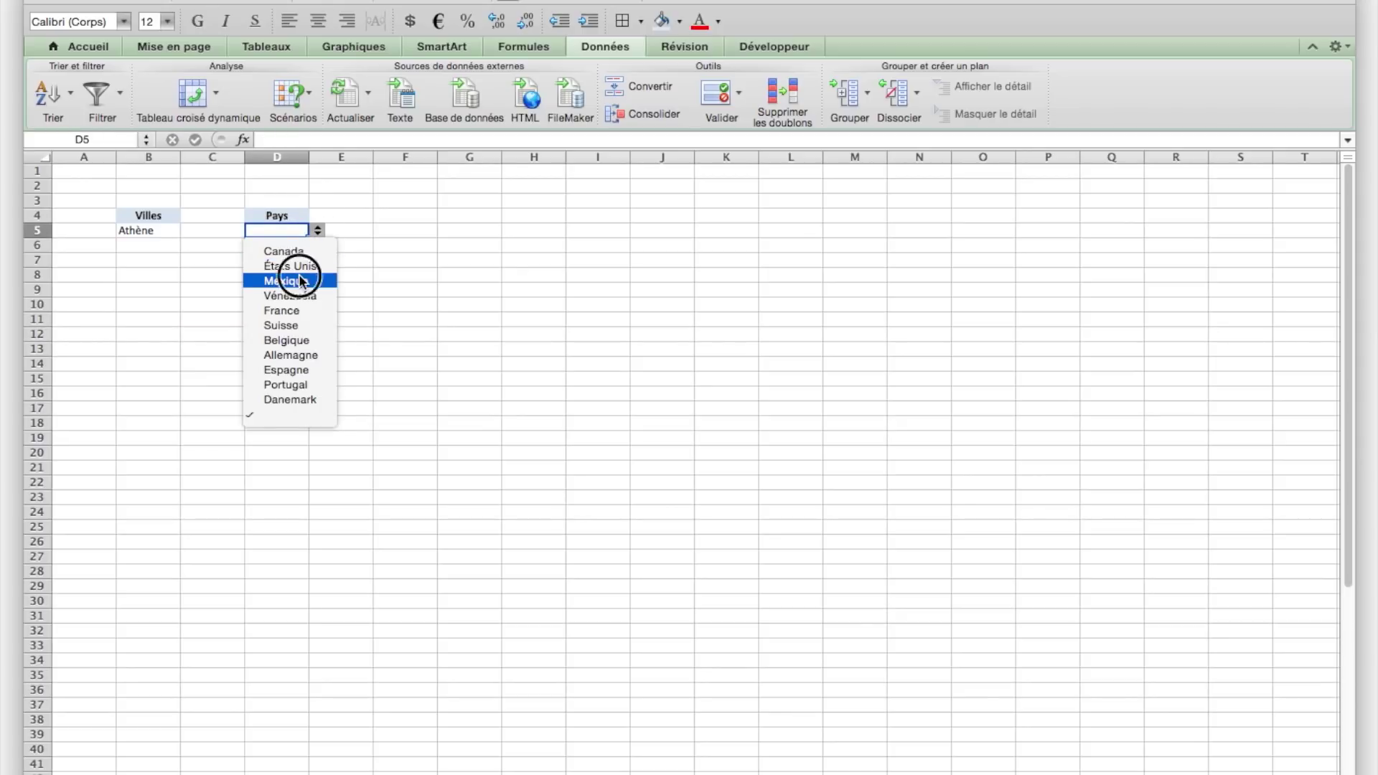
left_click(299, 273)
left_click(299, 275)
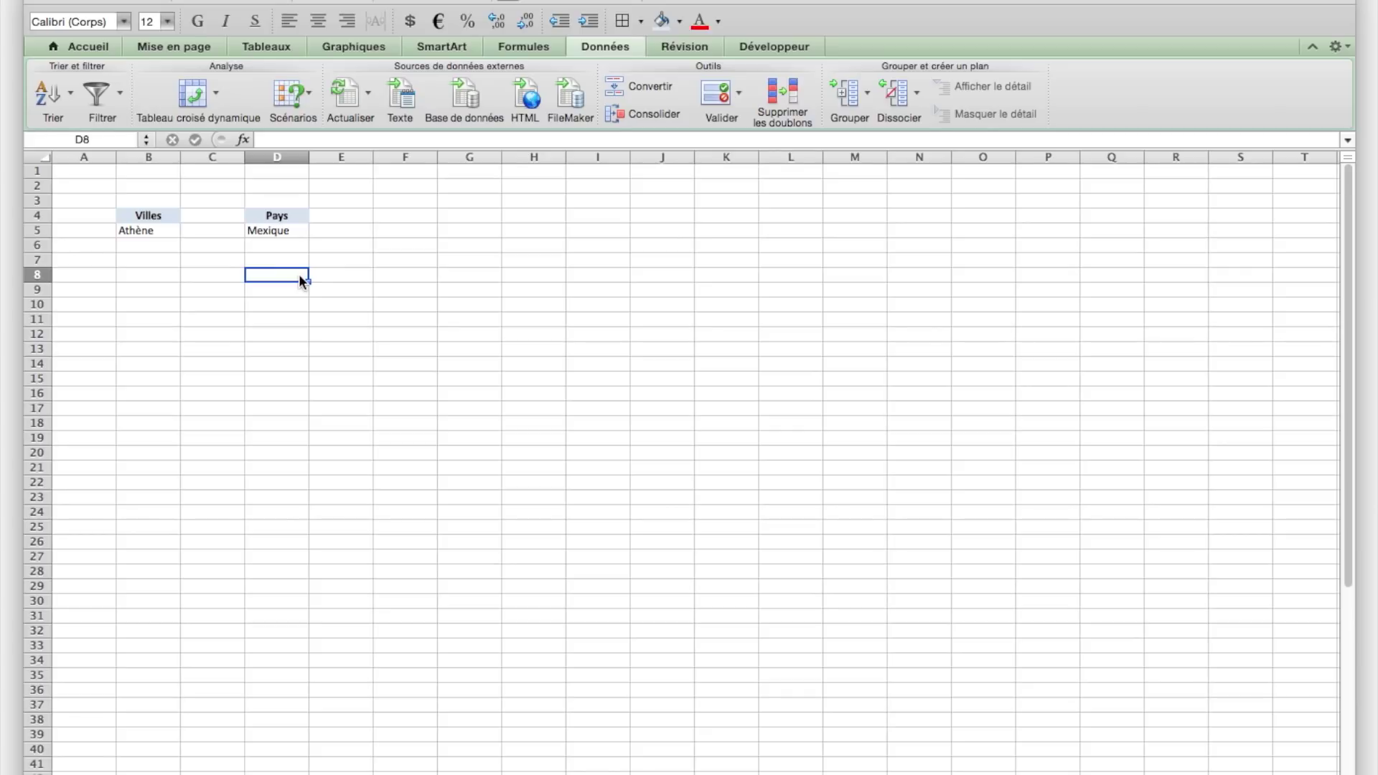
Step: Examine the Villes and Pays input cells and the city and country source lists on the Listes sheet
left_click(155, 231)
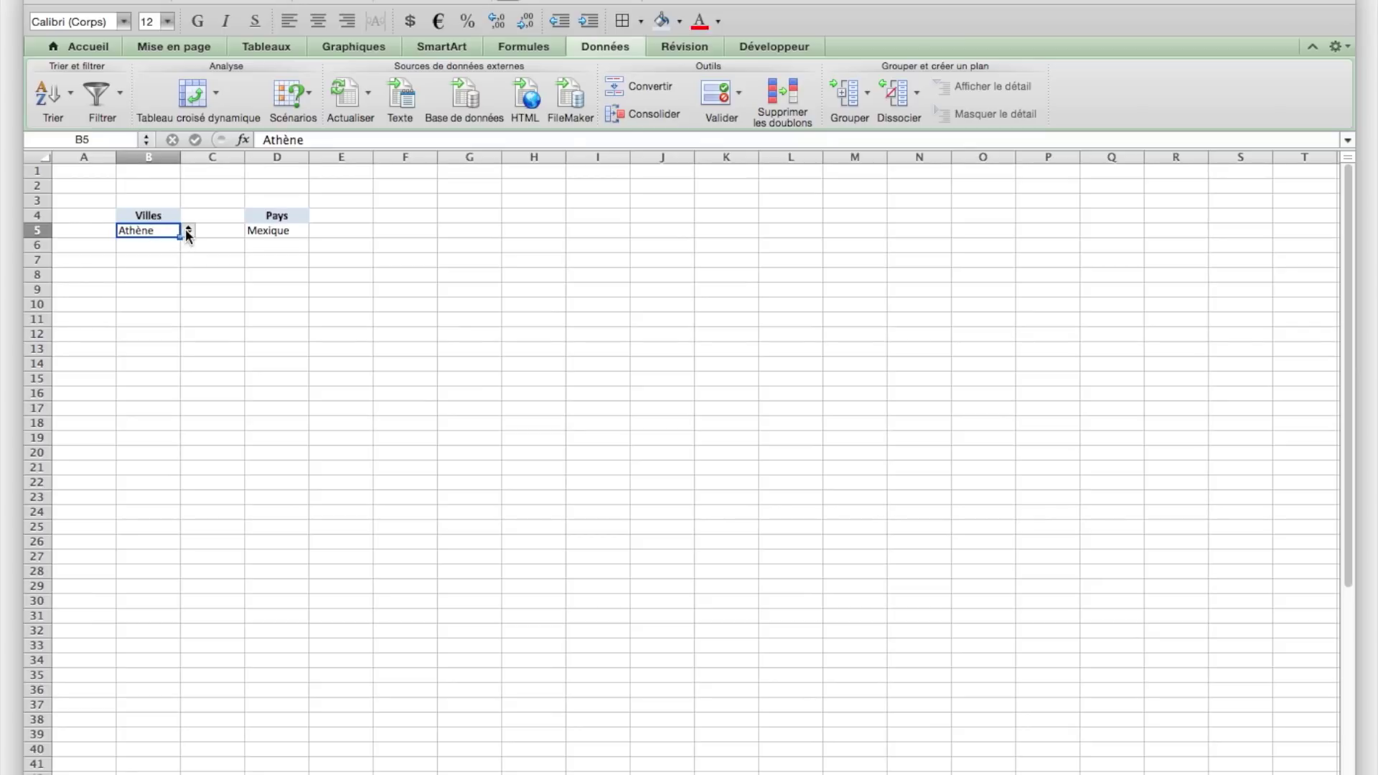
left_click(277, 231)
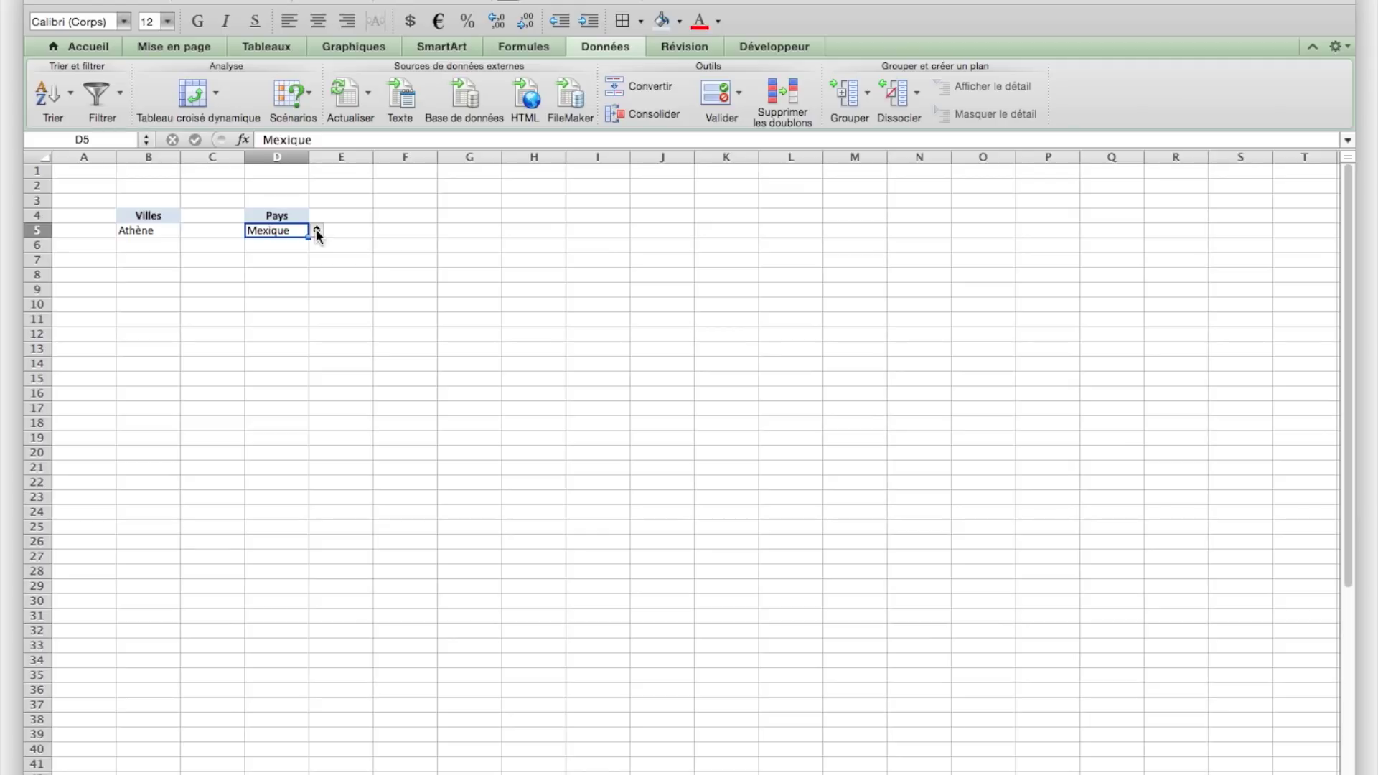
left_click(373, 228)
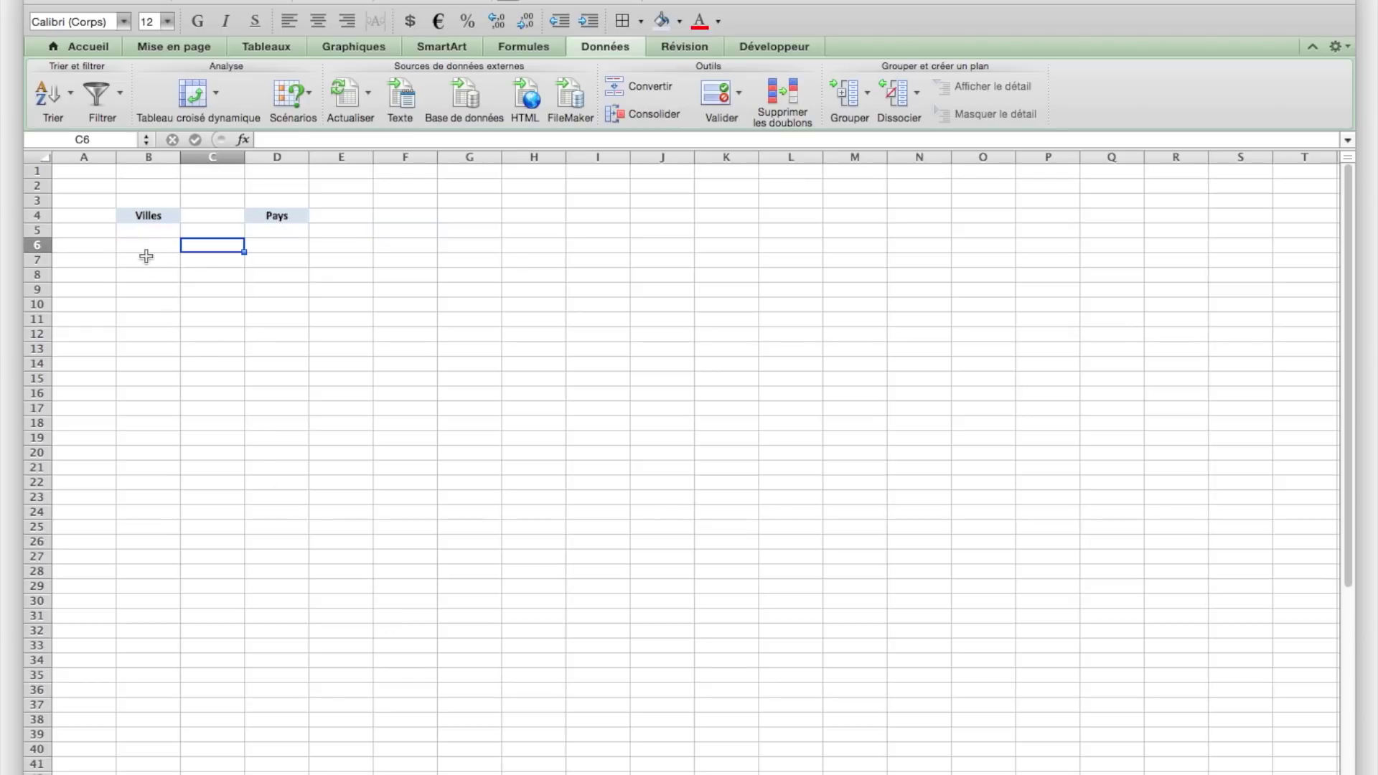
left_click(144, 231)
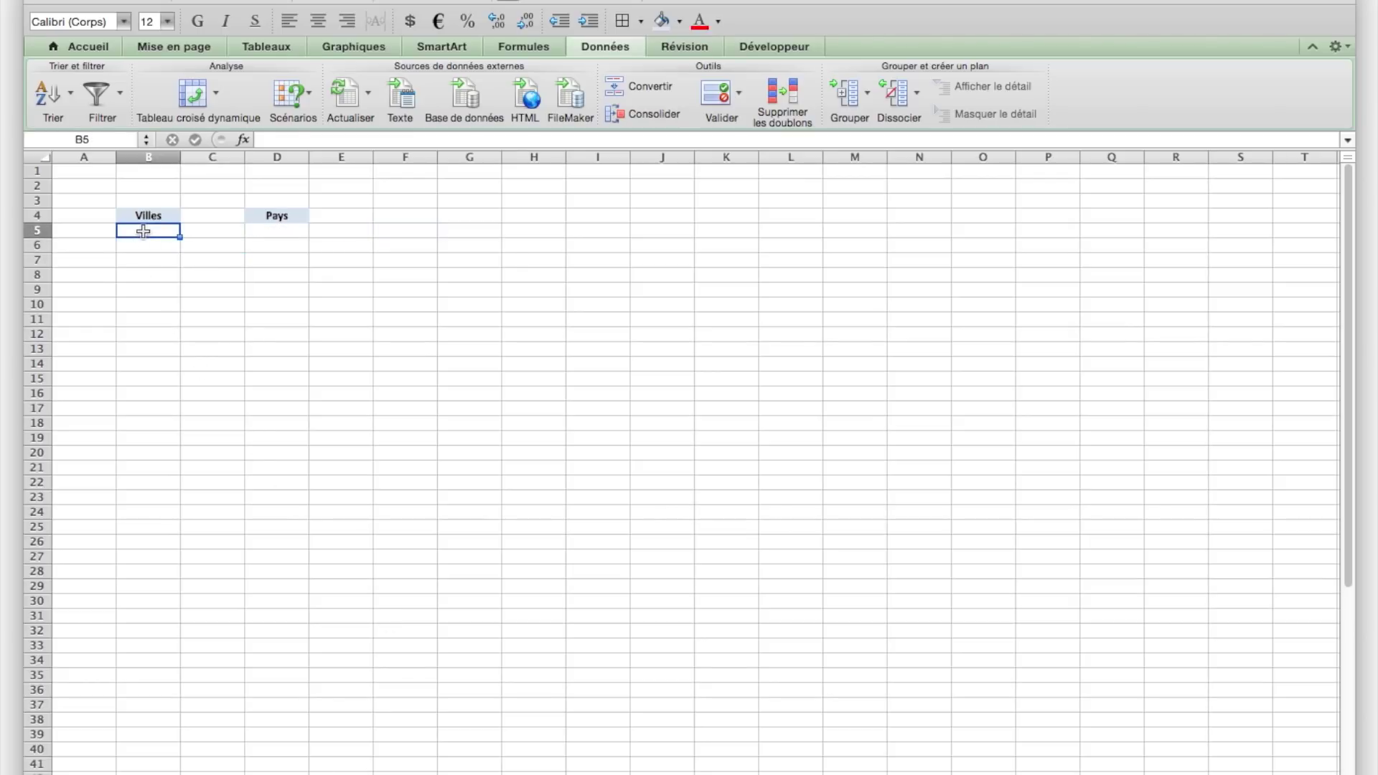
left_click(271, 233)
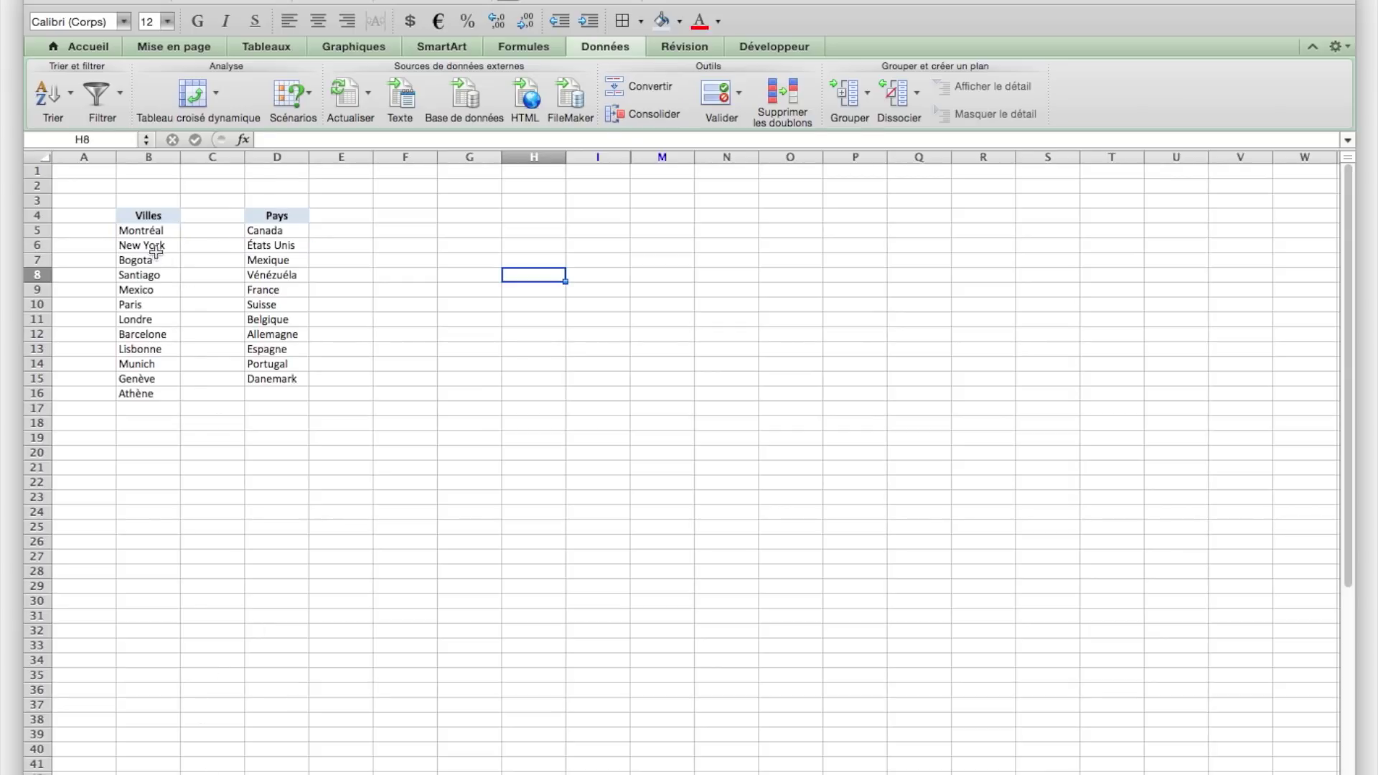
left_click_drag(143, 228, 144, 423)
left_click_drag(258, 230, 281, 424)
left_click(206, 410)
left_click(142, 231)
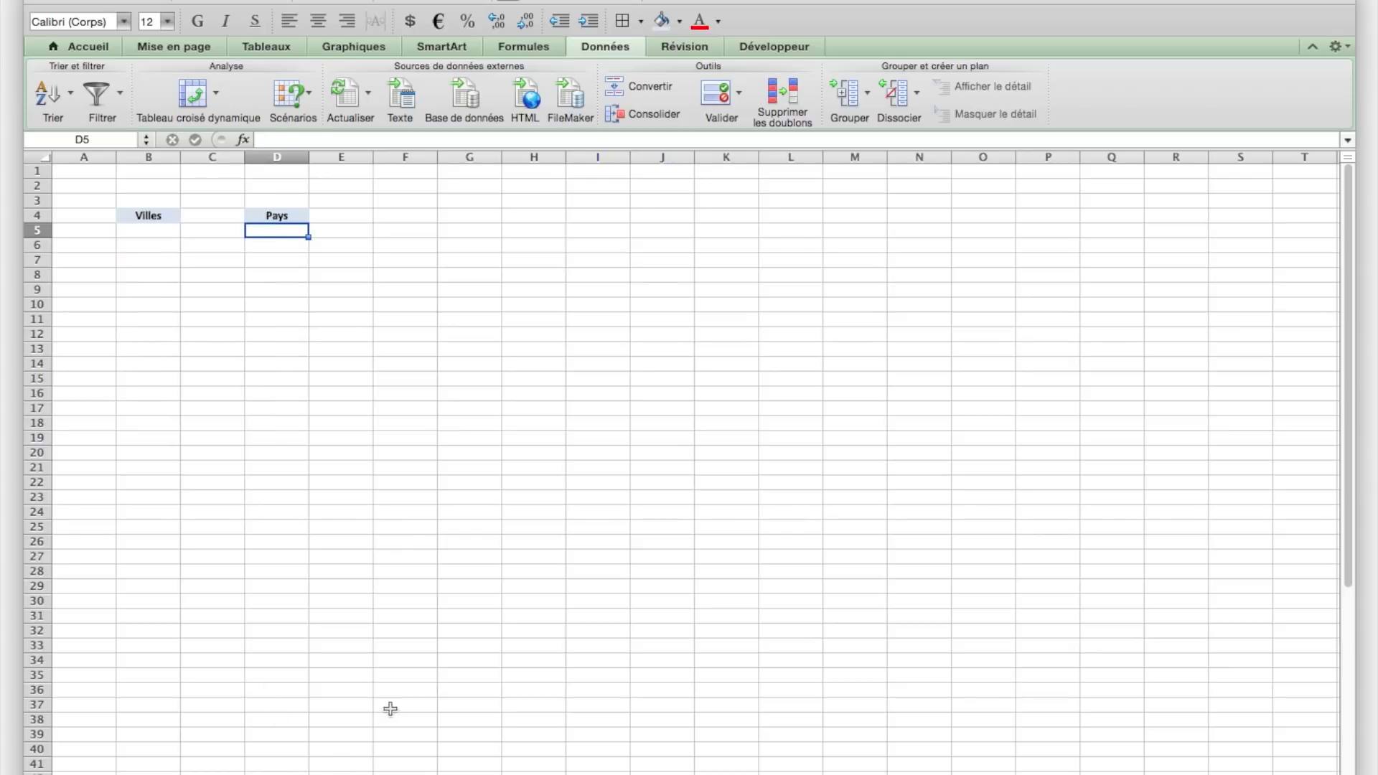
Step: Start a data validation rule for the empty Villes cell B5 that allows a list (Liste)
left_click(141, 230)
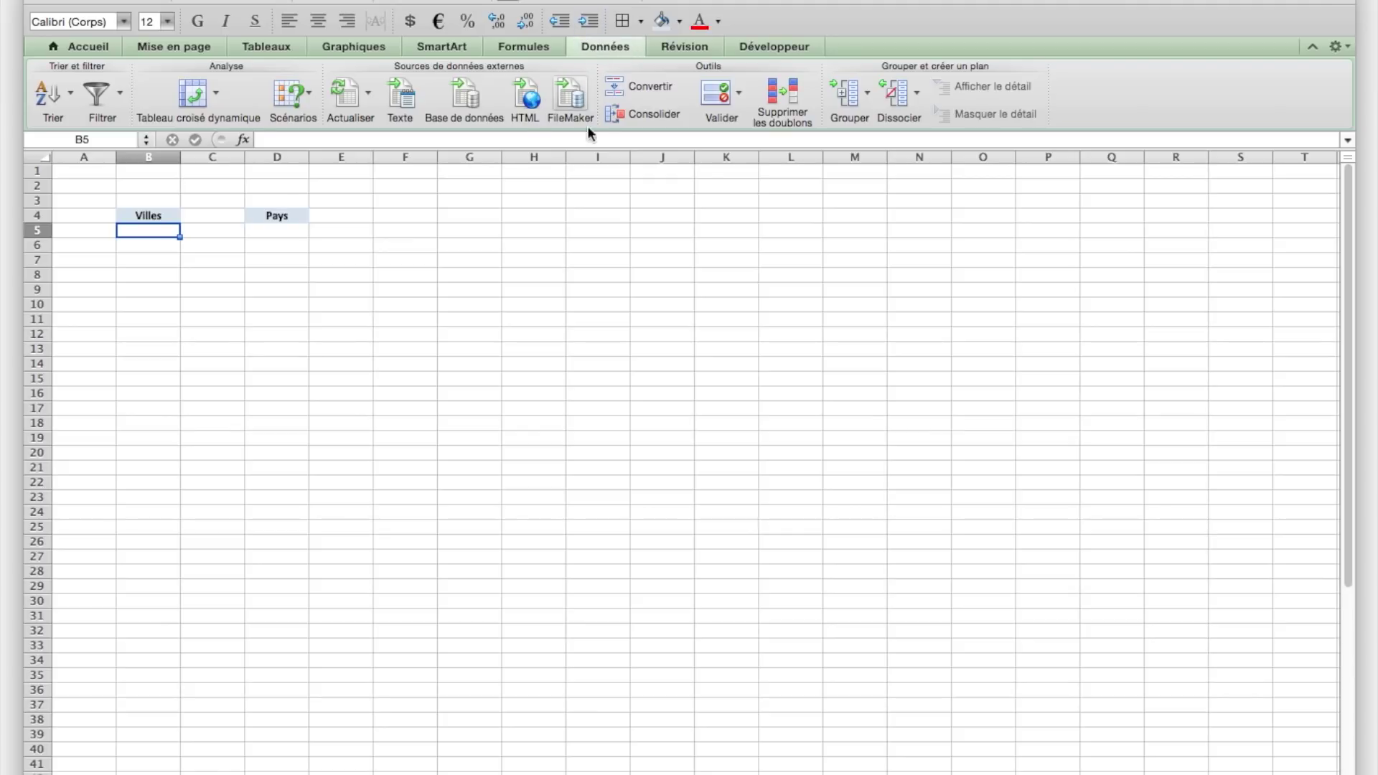
left_click(715, 101)
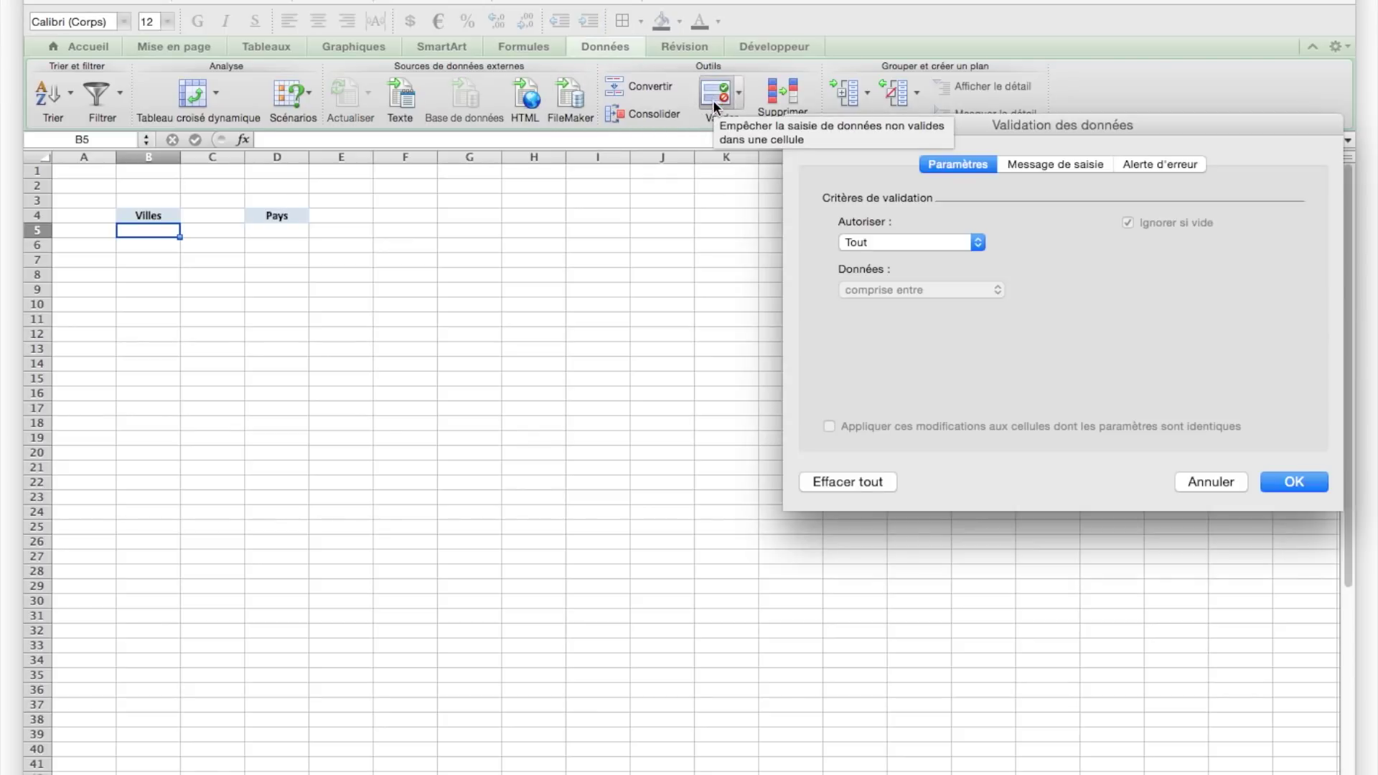
left_click(875, 242)
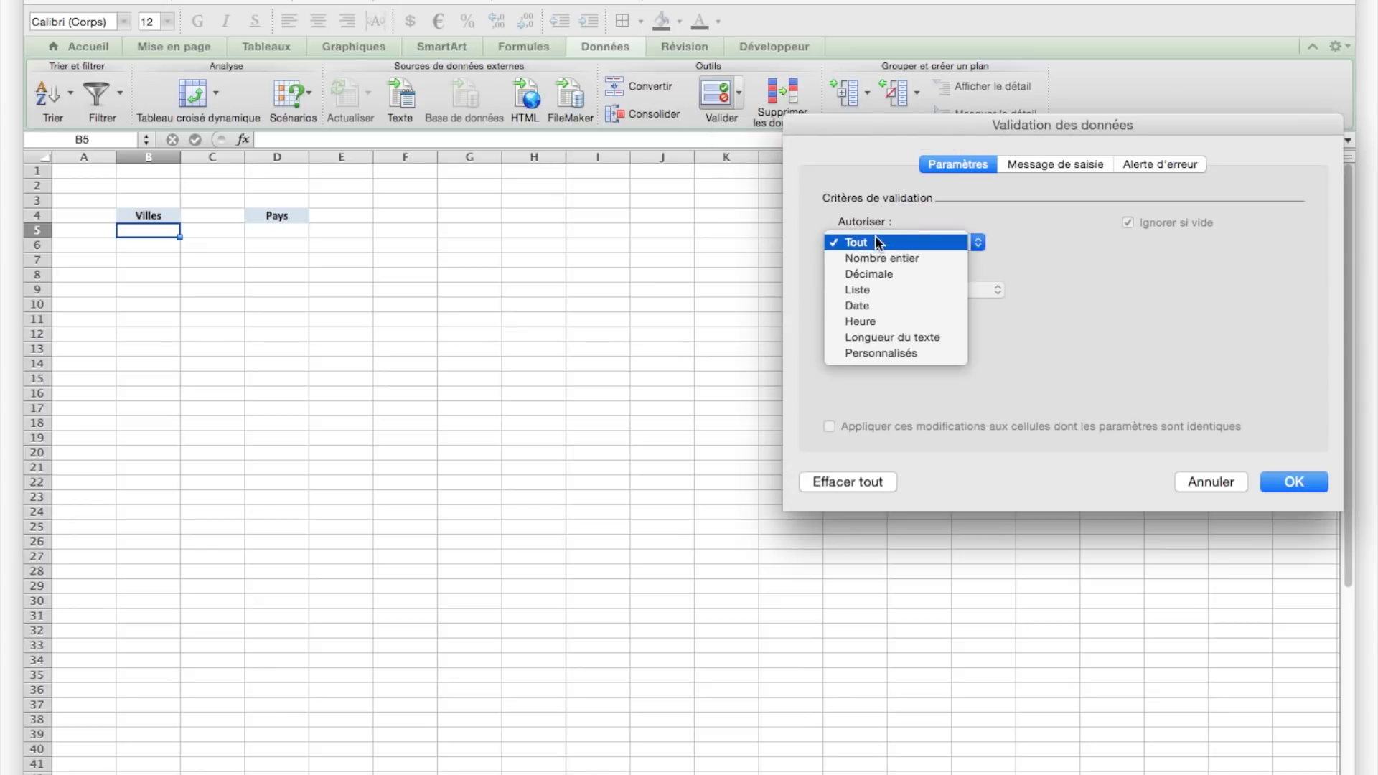
left_click(880, 291)
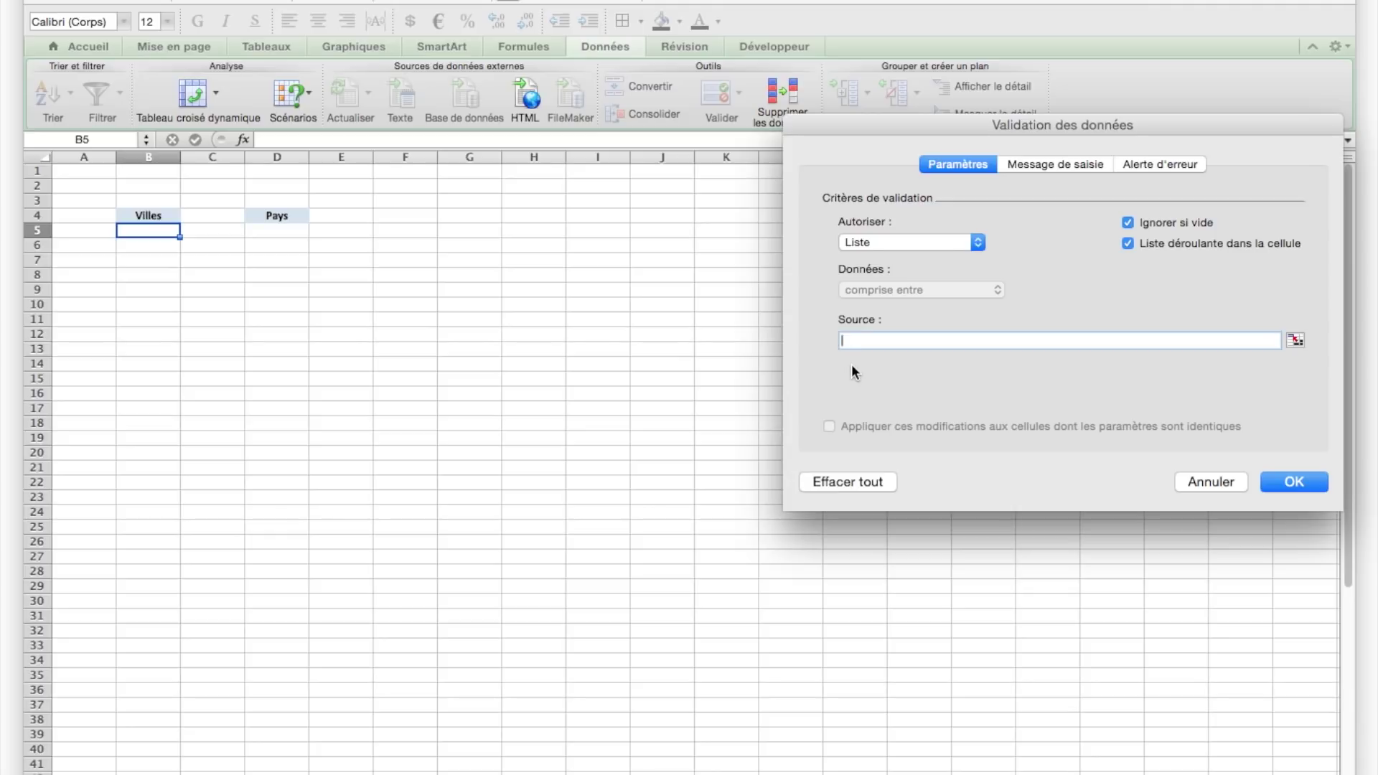
Step: Set the validation source to =Listes!$B$5:$B$28, including spare rows below the cities, and apply the rule
left_click(1294, 340)
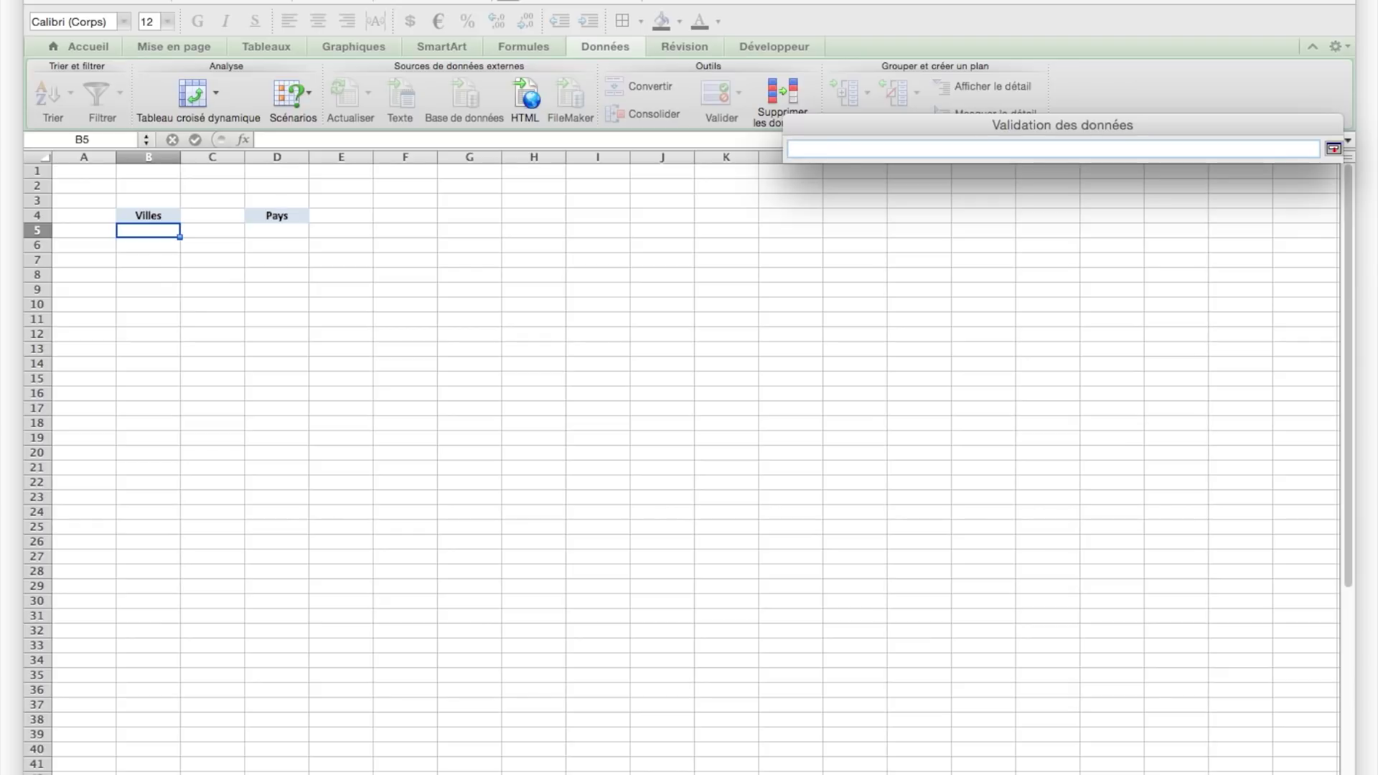
left_click(316, 774)
left_click_drag(154, 230, 145, 394)
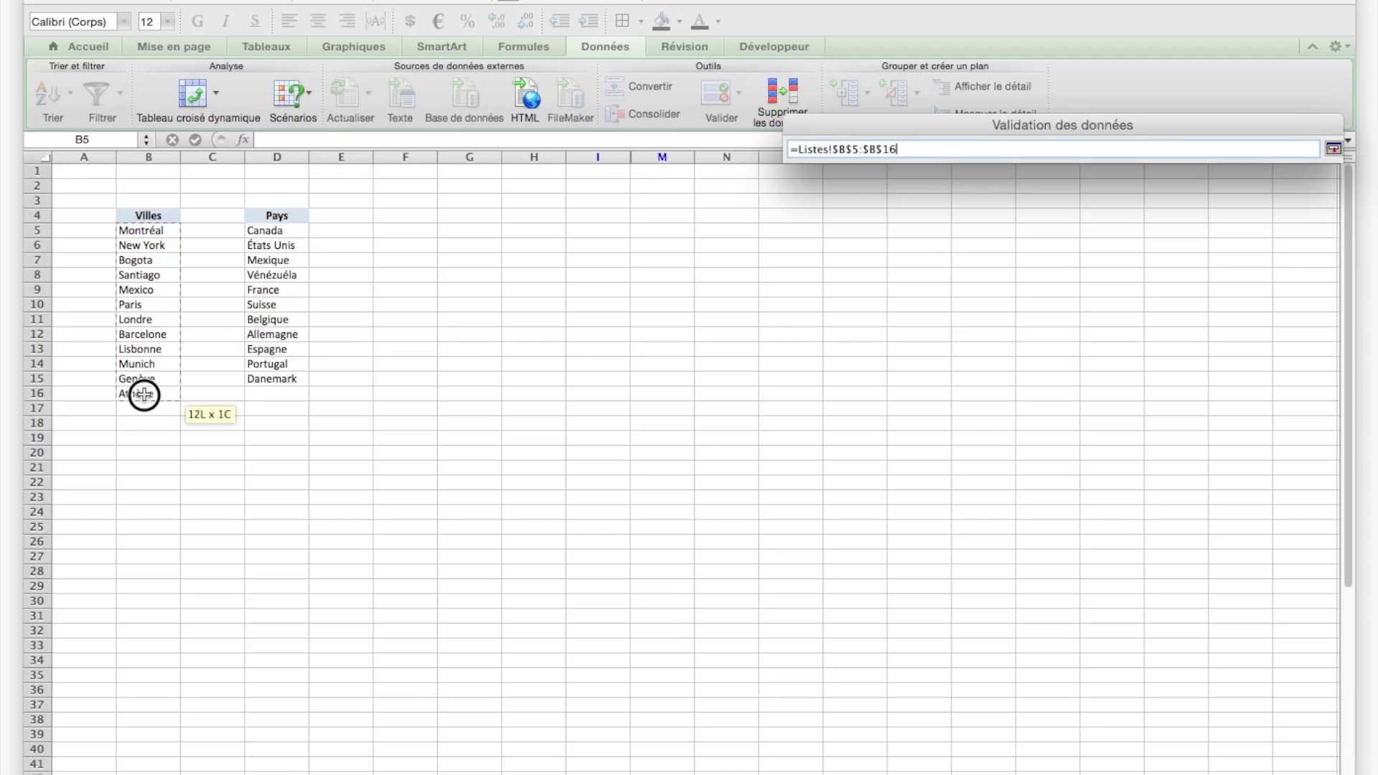
left_click_drag(144, 394, 142, 567)
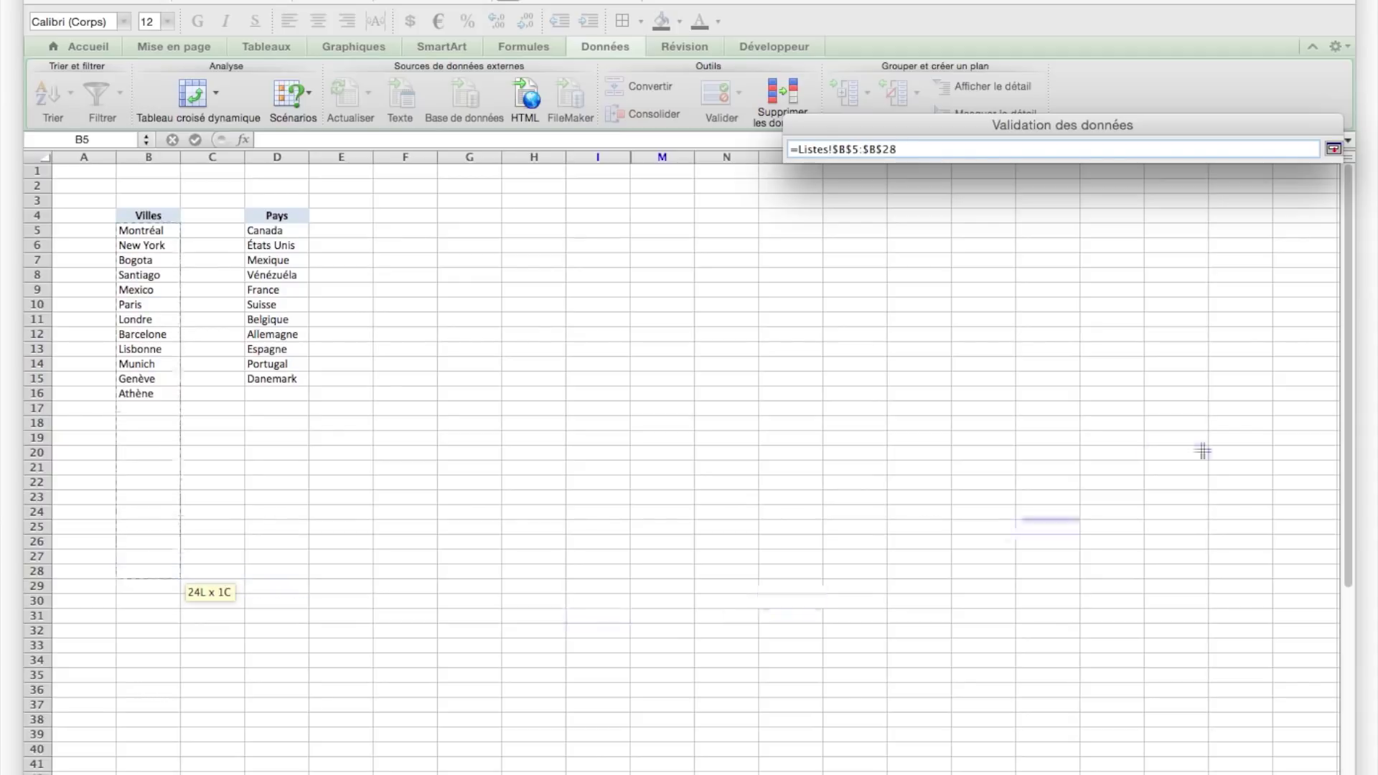
left_click(1332, 149)
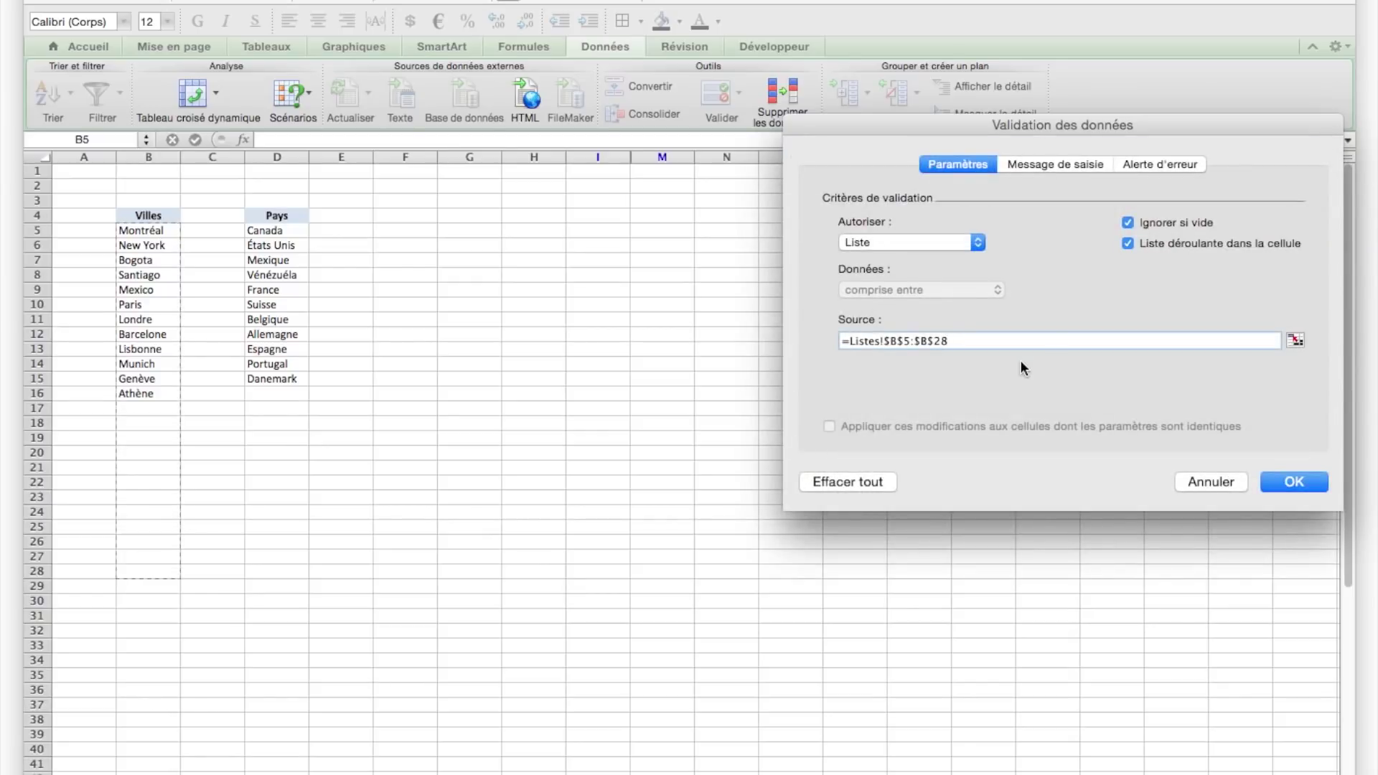
left_click_drag(965, 342, 852, 343)
left_click(980, 339)
left_click(1294, 482)
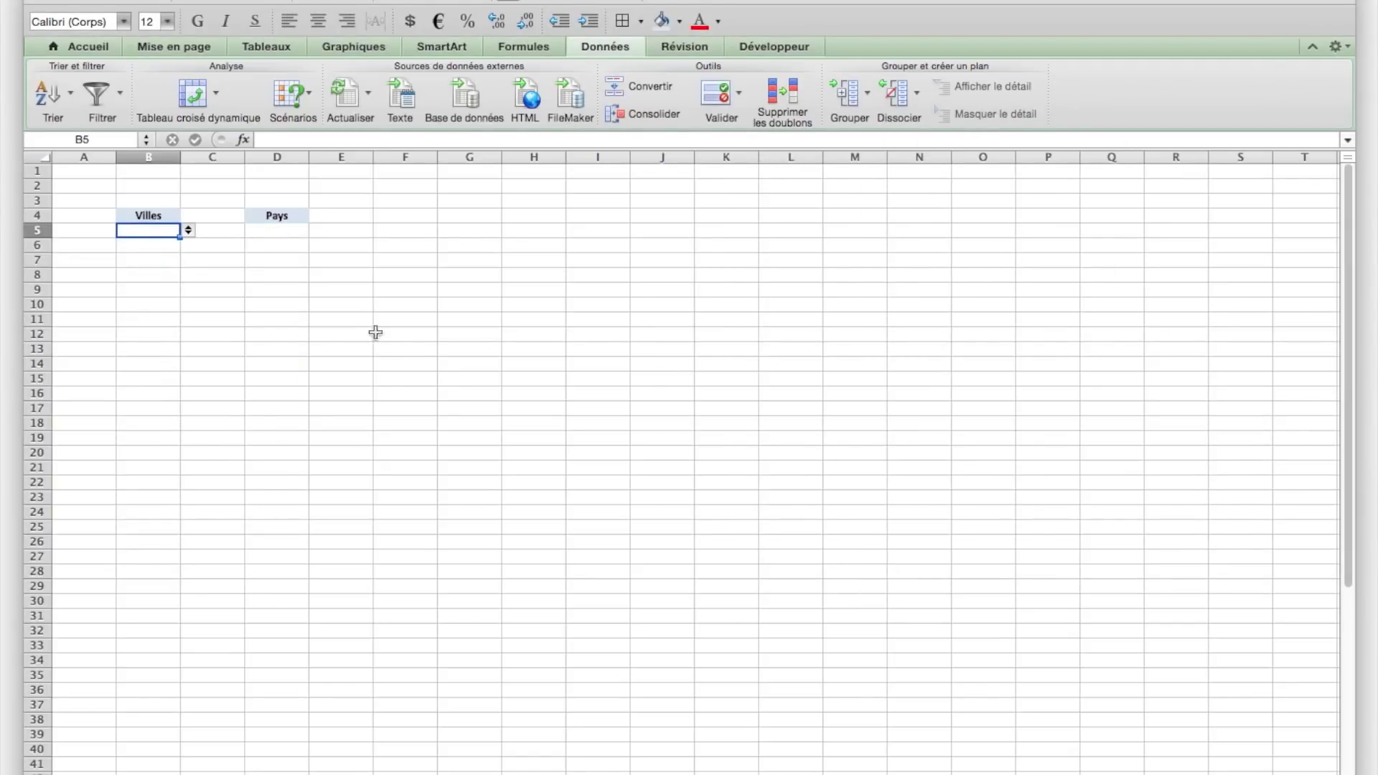
Step: Choose Montréal from the new dropdown list in the Villes cell B5
left_click(201, 231)
left_click(153, 233)
left_click(185, 231)
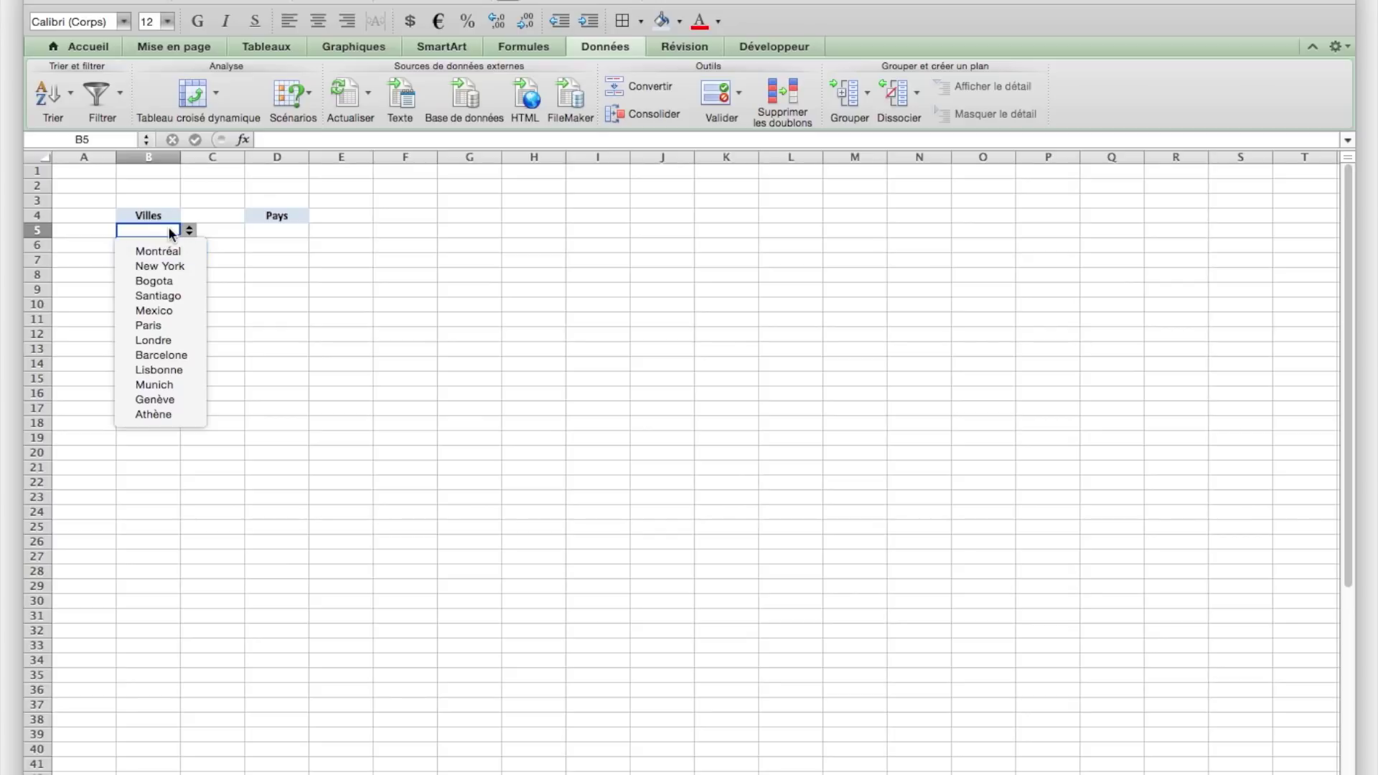
left_click(137, 252)
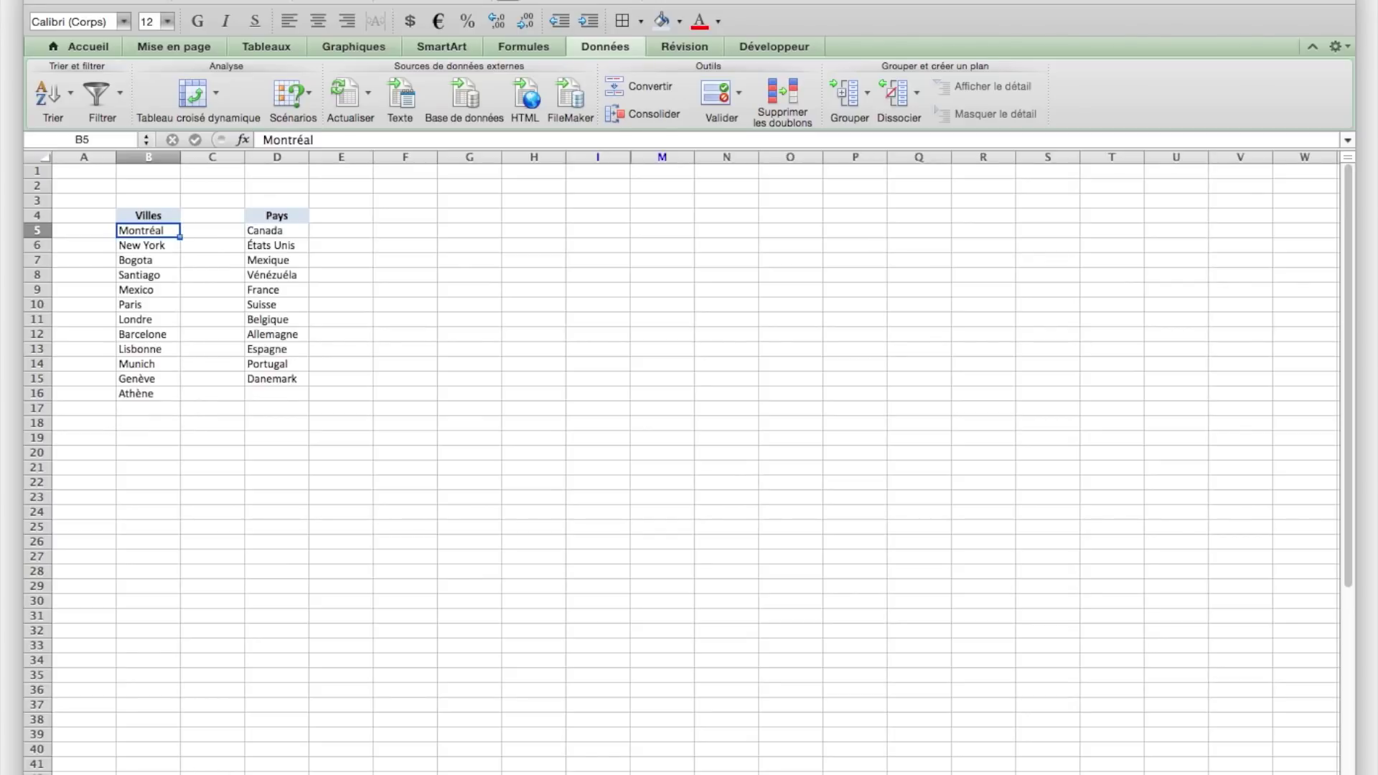
Step: Add Berlin in cell B17 of the Listes sheet, below Athène, and check the Villes dropdown in B5
left_click(168, 408)
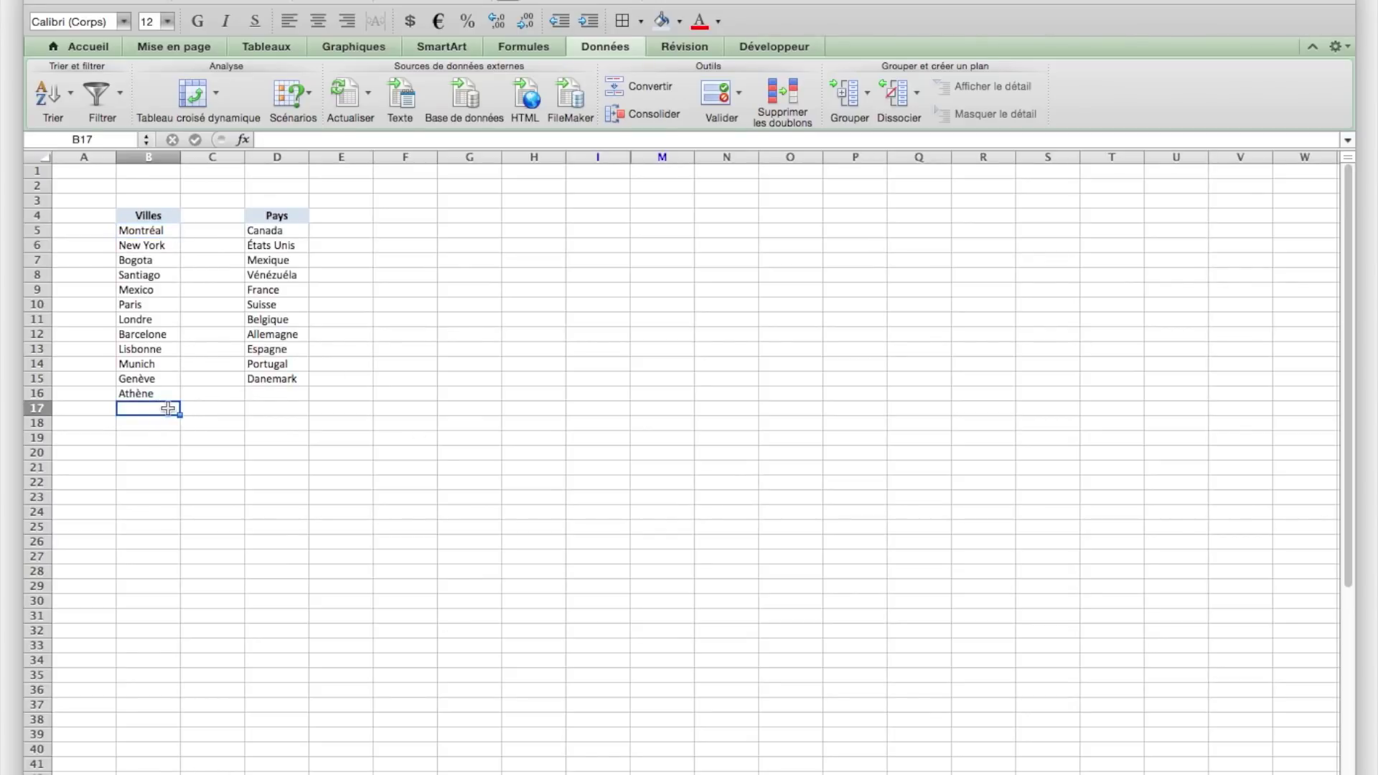
type("Berlin")
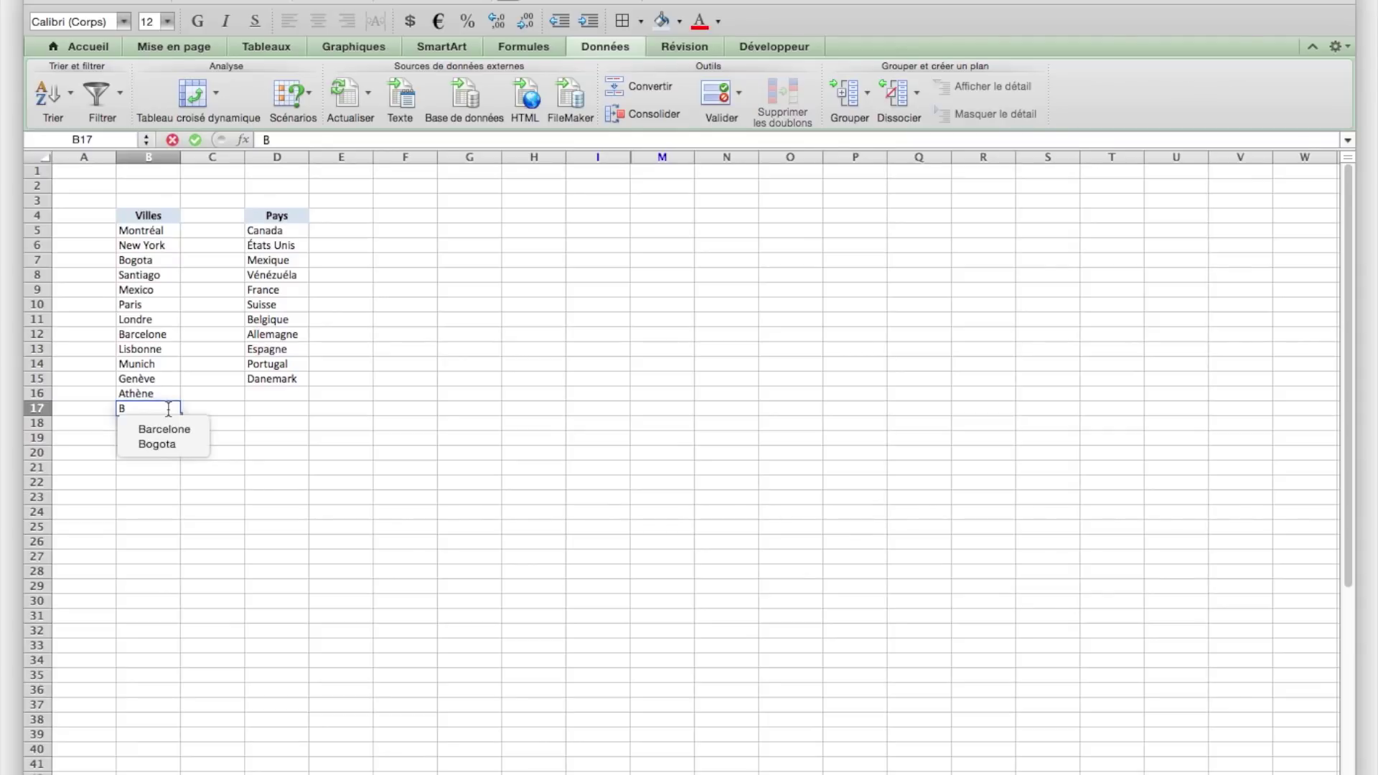
left_click(218, 424)
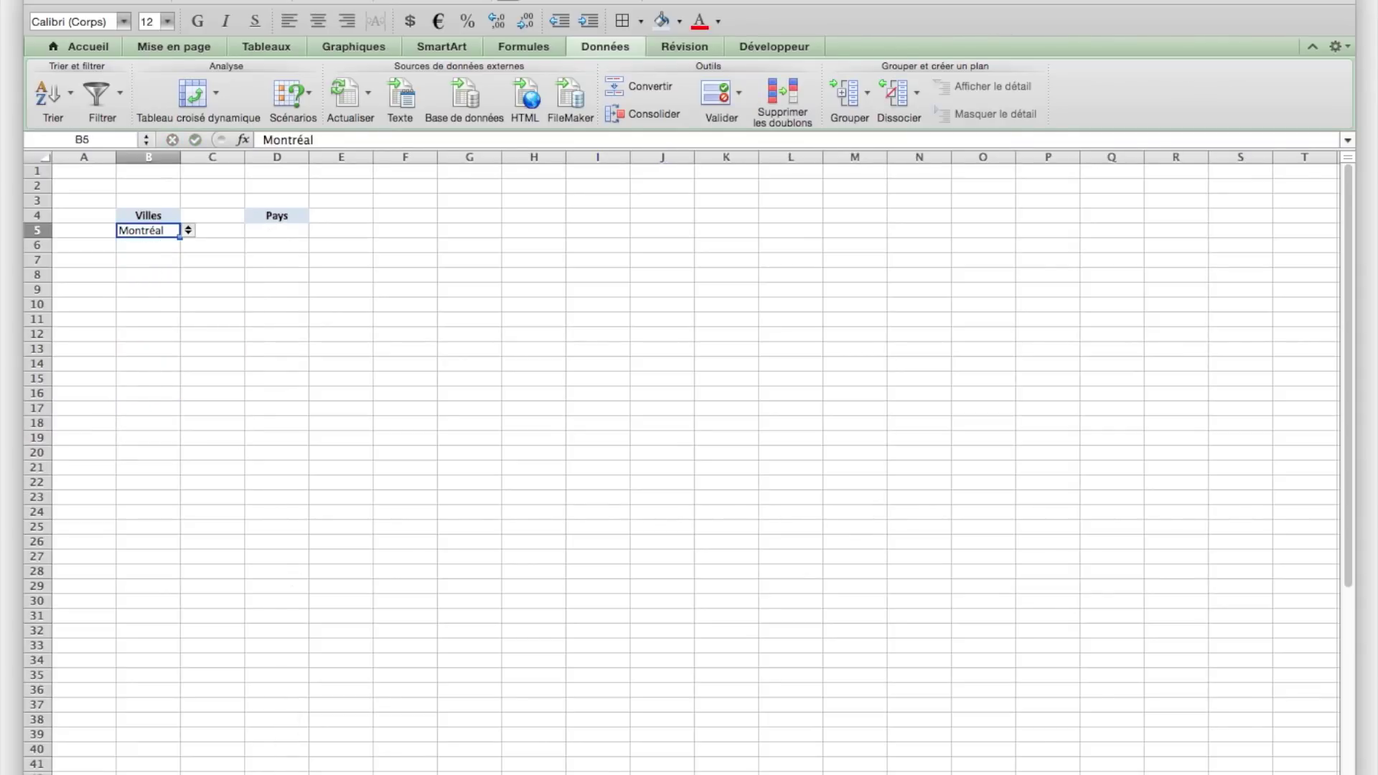
left_click(188, 230)
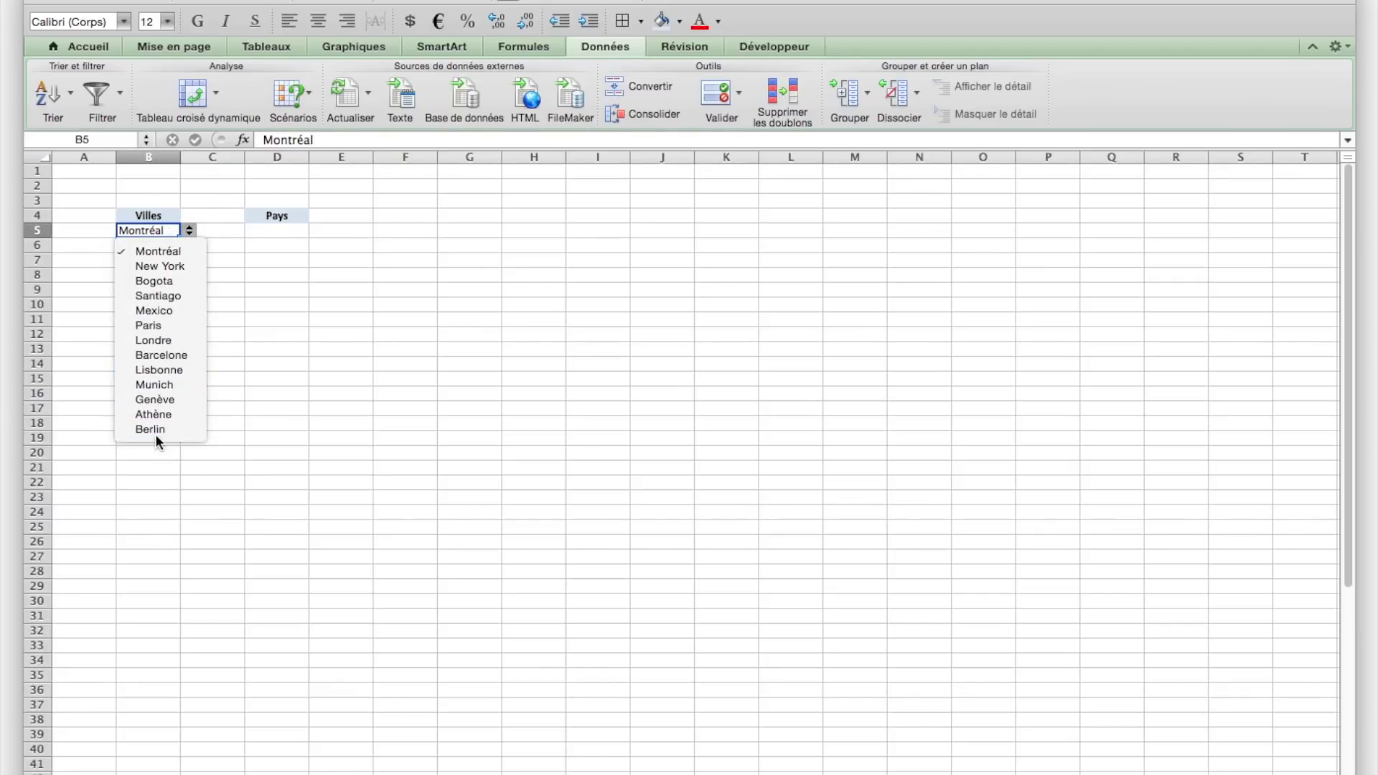
left_click(158, 468)
left_click(157, 468)
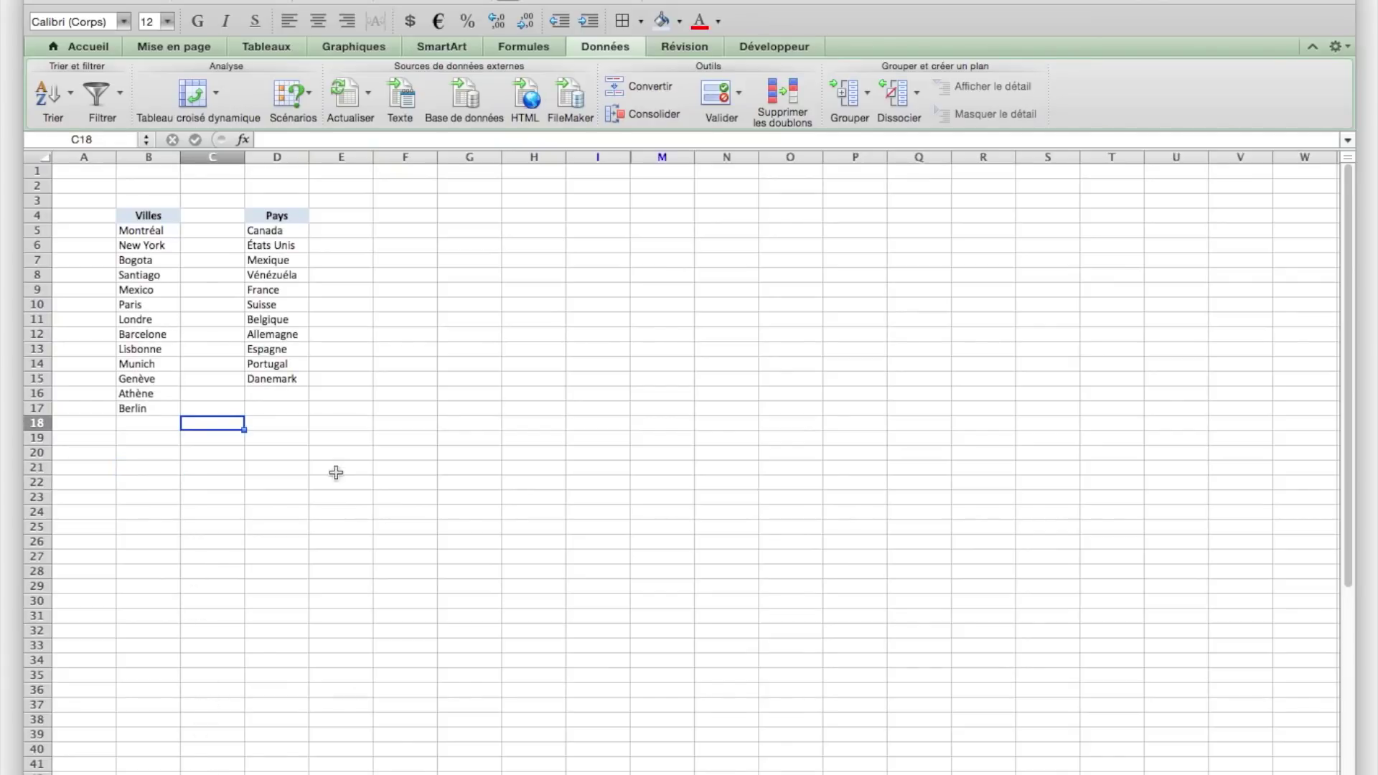
left_click_drag(155, 236, 155, 430)
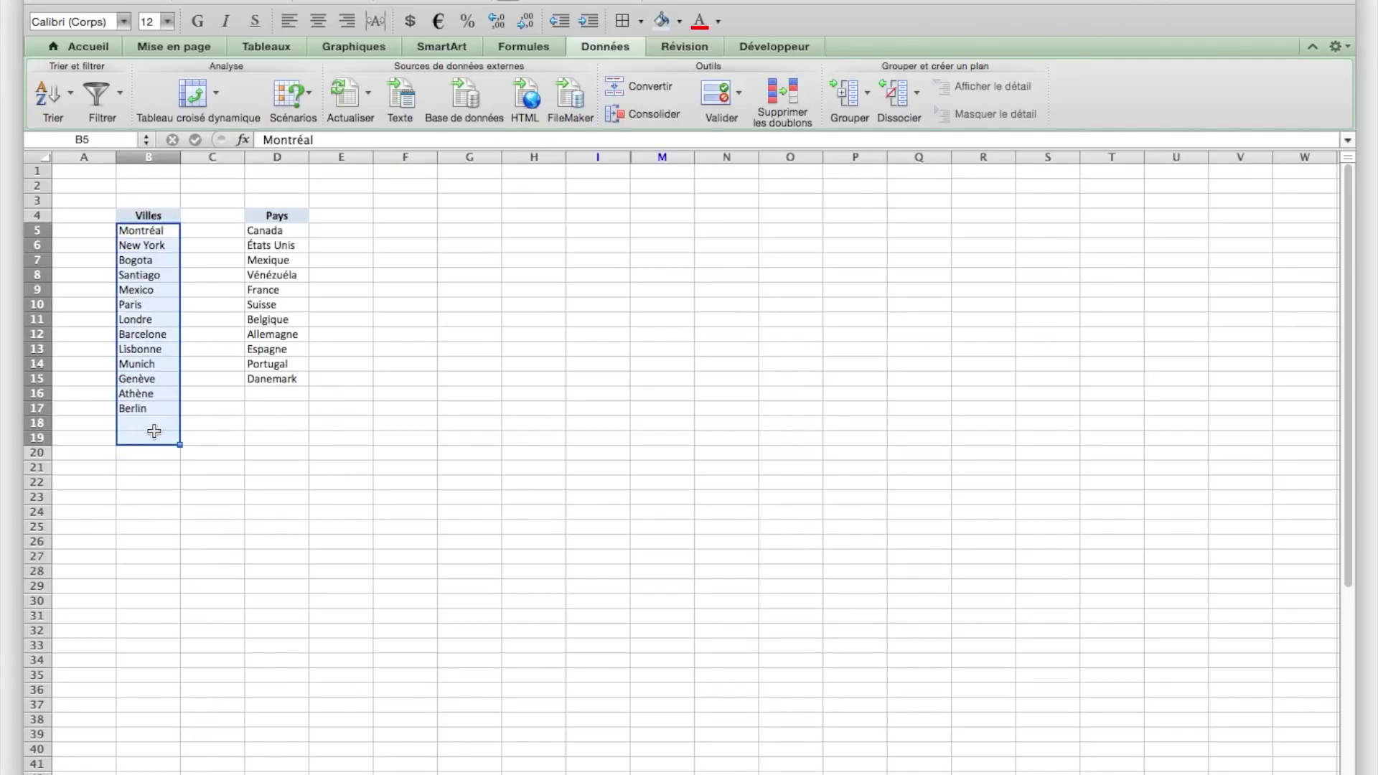
left_click(203, 452)
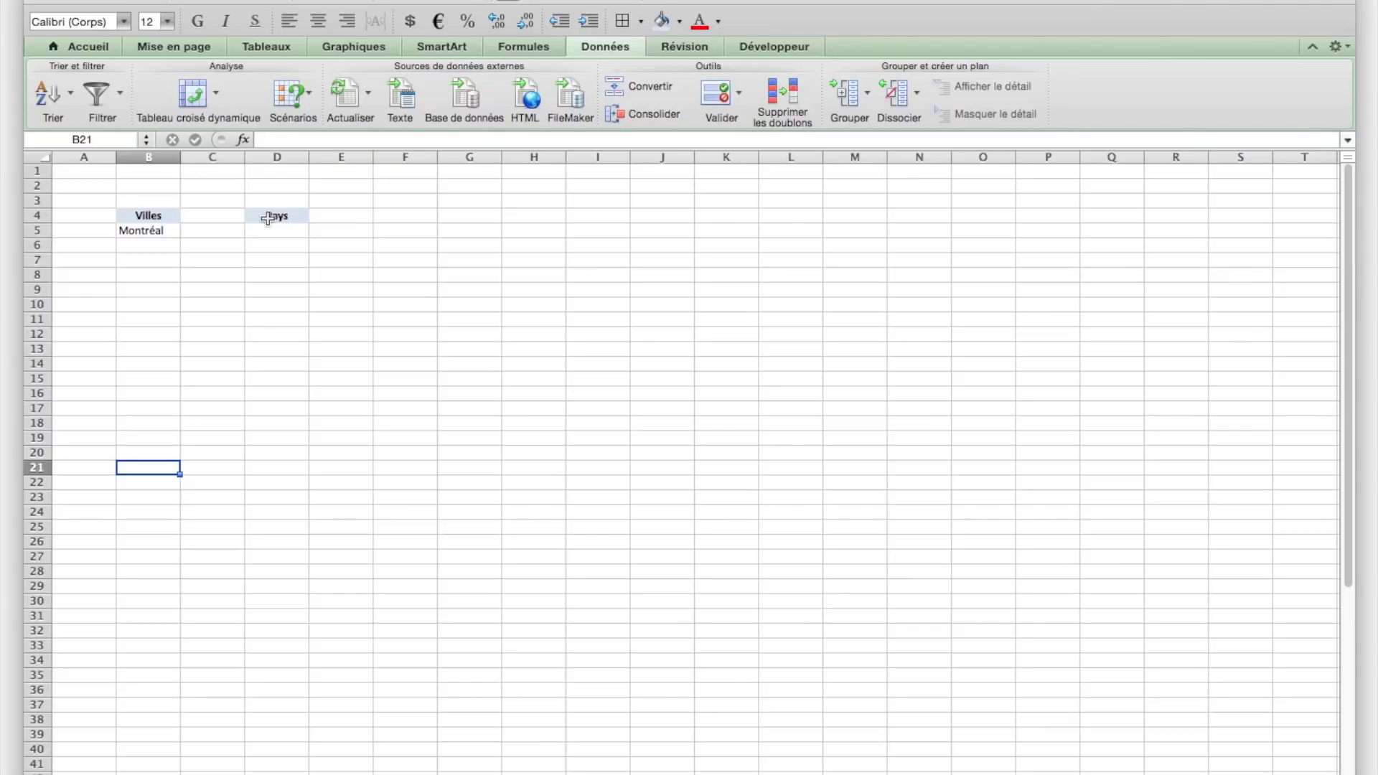
left_click(271, 229)
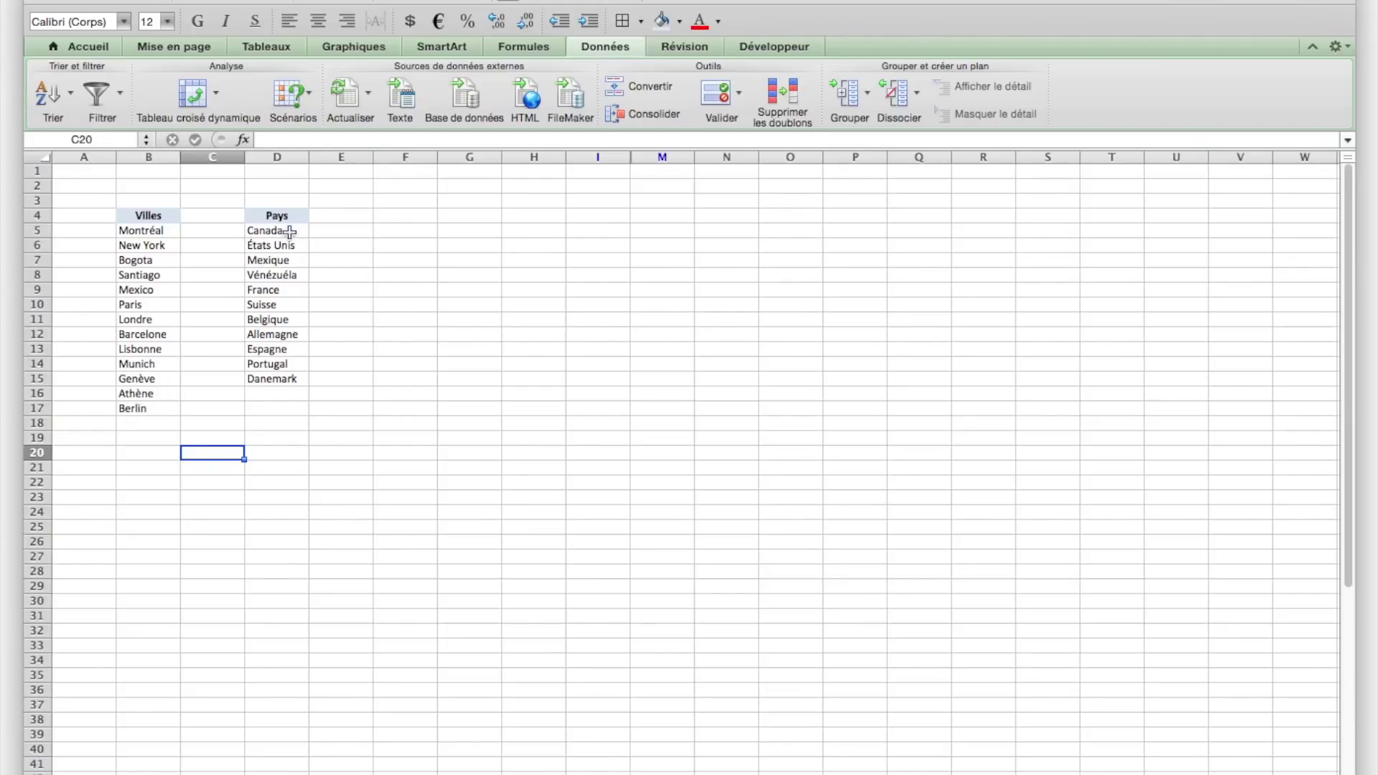
Step: Name the range D5:D25 on the Listes sheet Pays, covering the countries and the empty rows below
left_click(289, 232)
left_click_drag(289, 231, 287, 531)
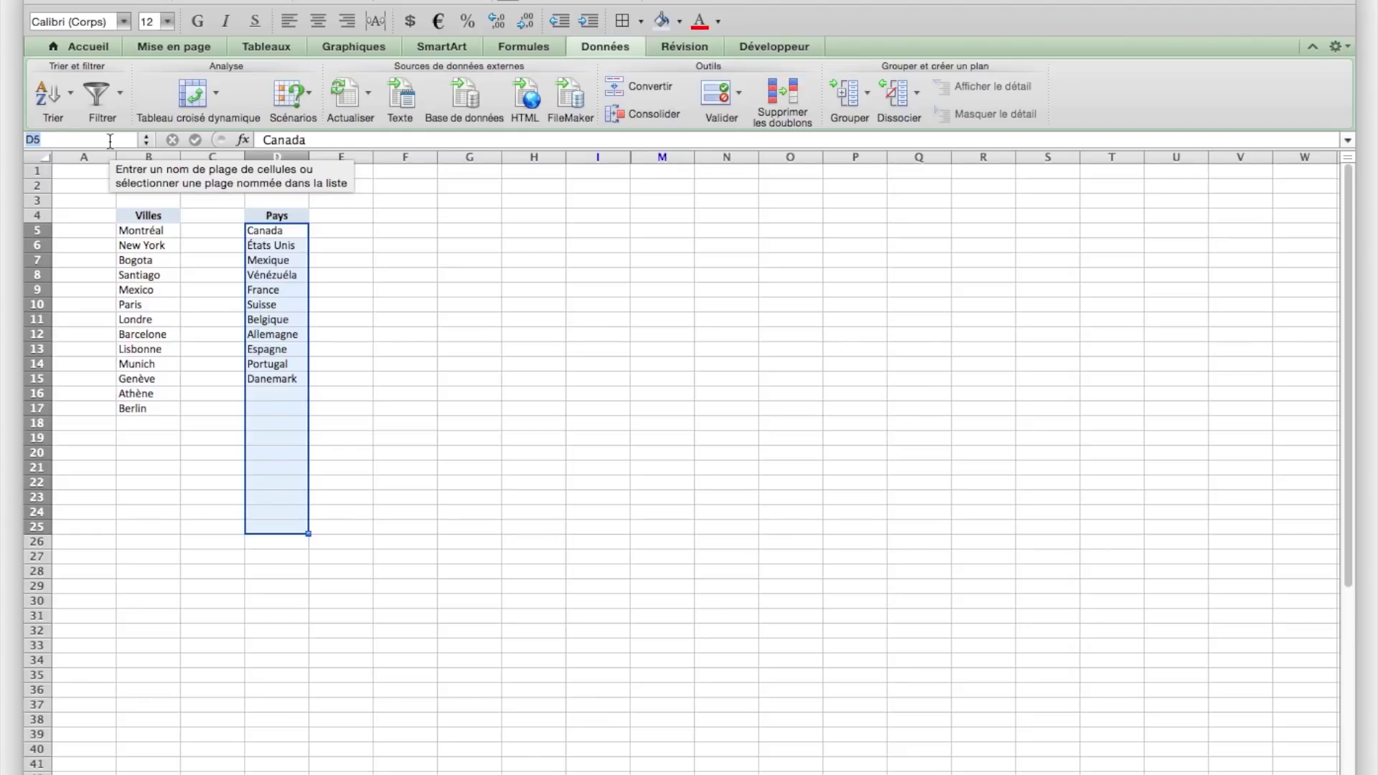
type("Pays")
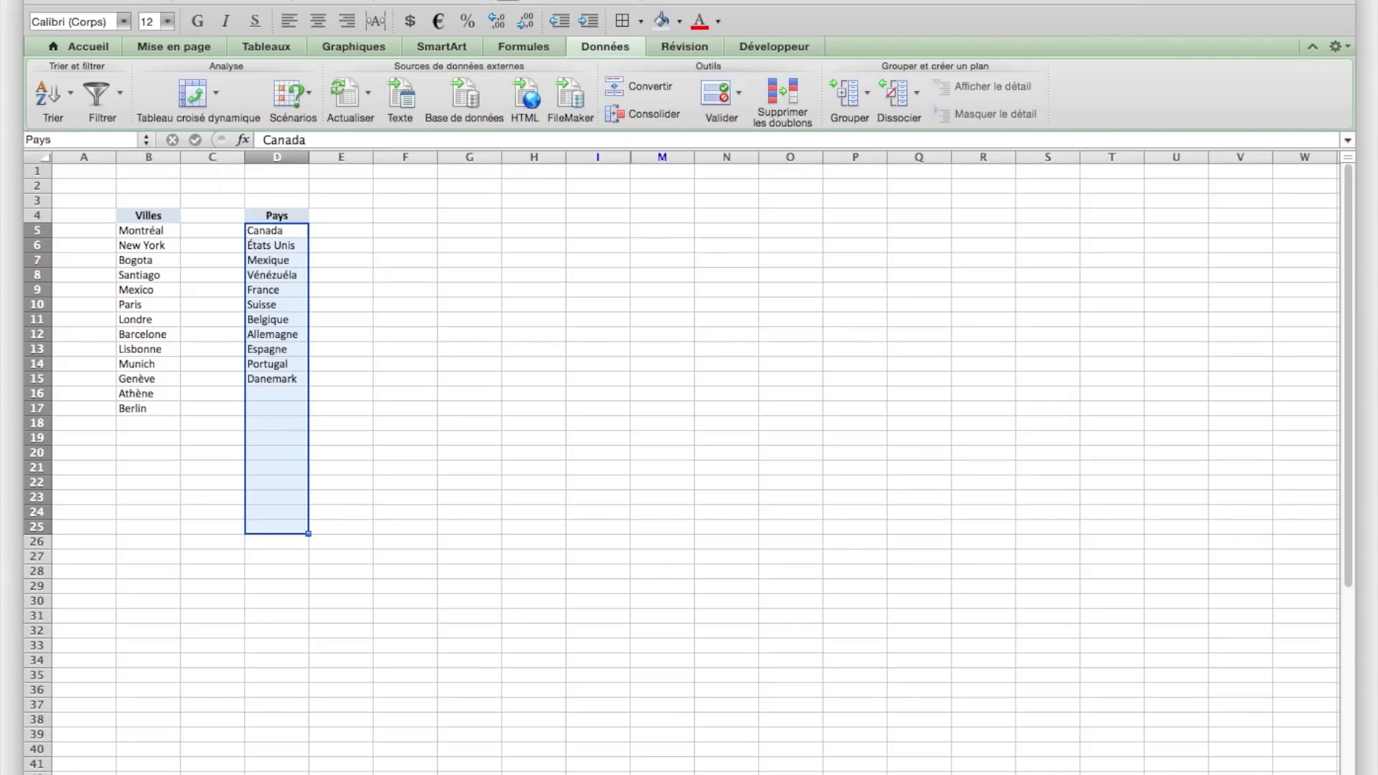
key("Return")
left_click(376, 277)
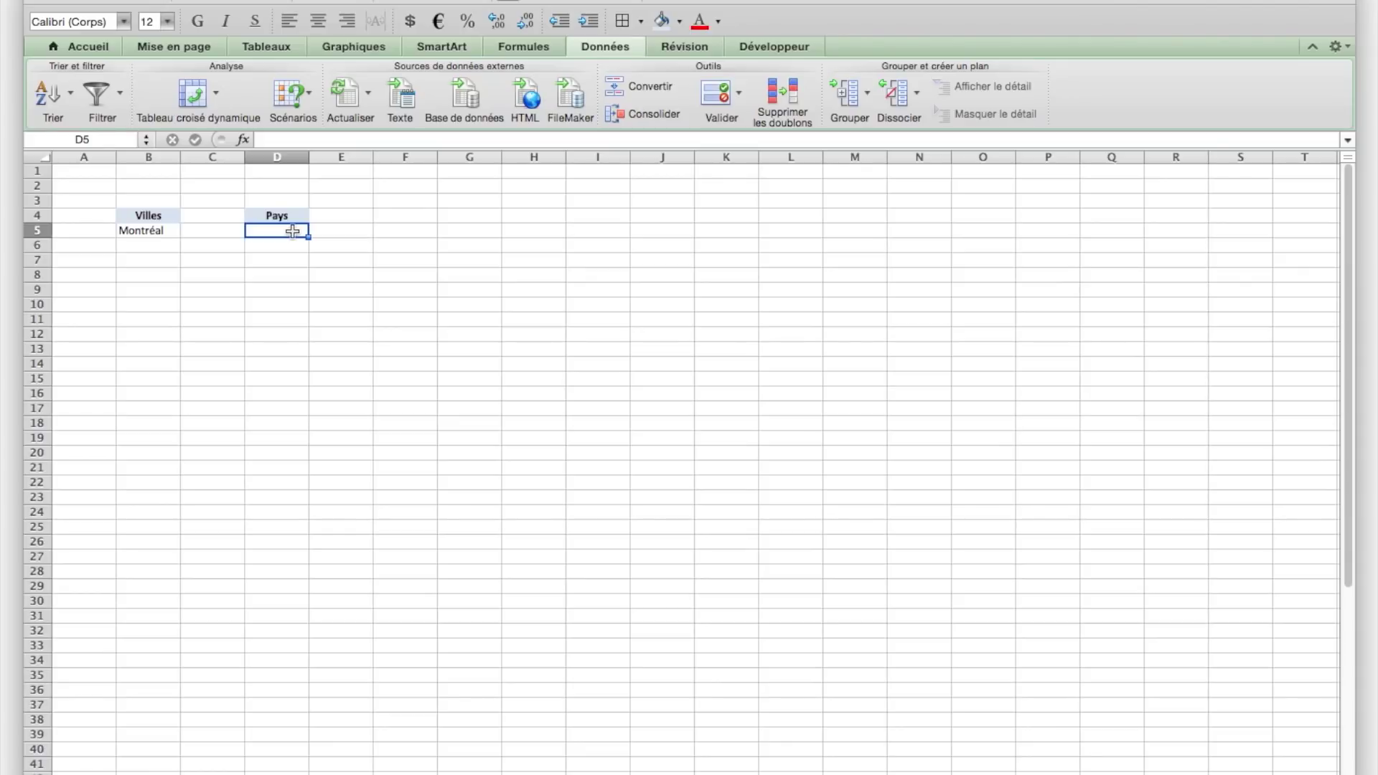
Step: Restrict the Pays cell D5 to a list validation using the named range as its source, =Pays
left_click(723, 93)
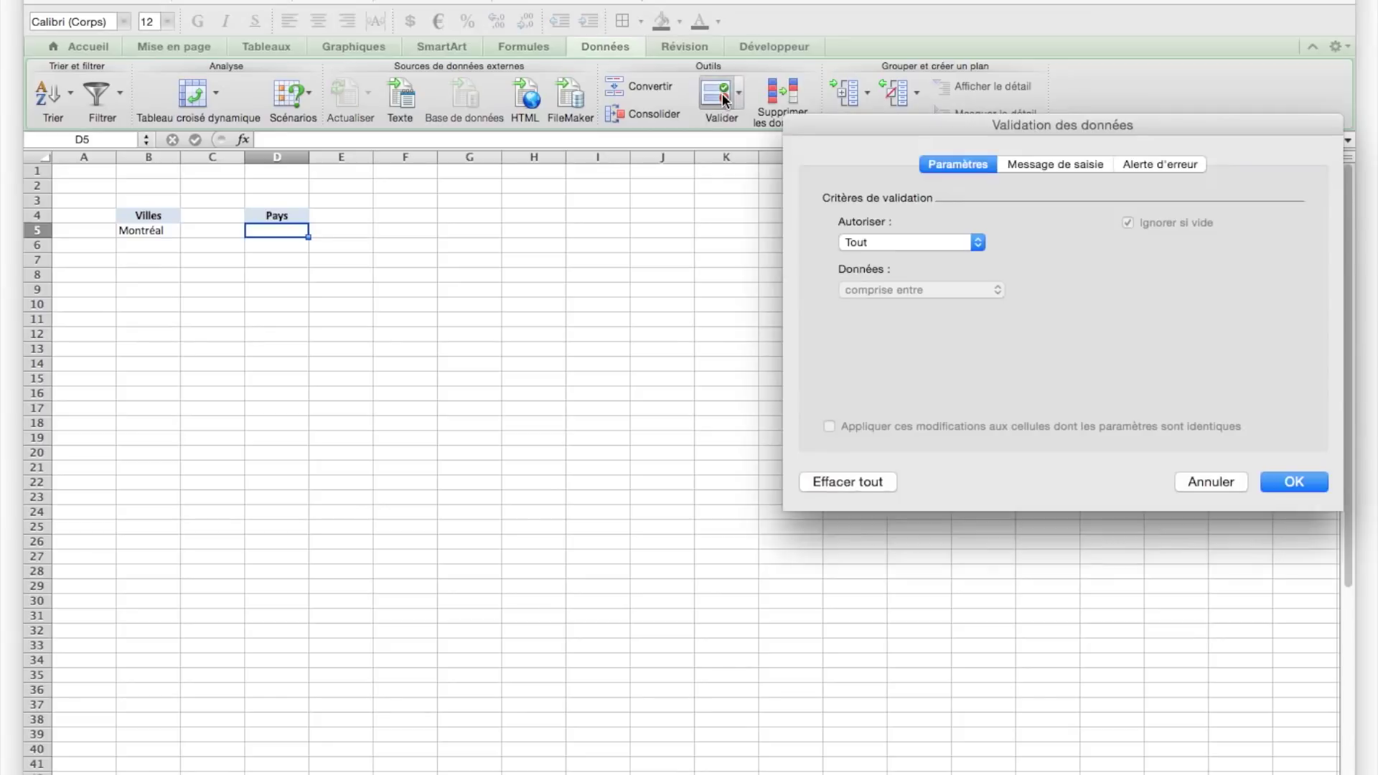
left_click(851, 244)
left_click(859, 298)
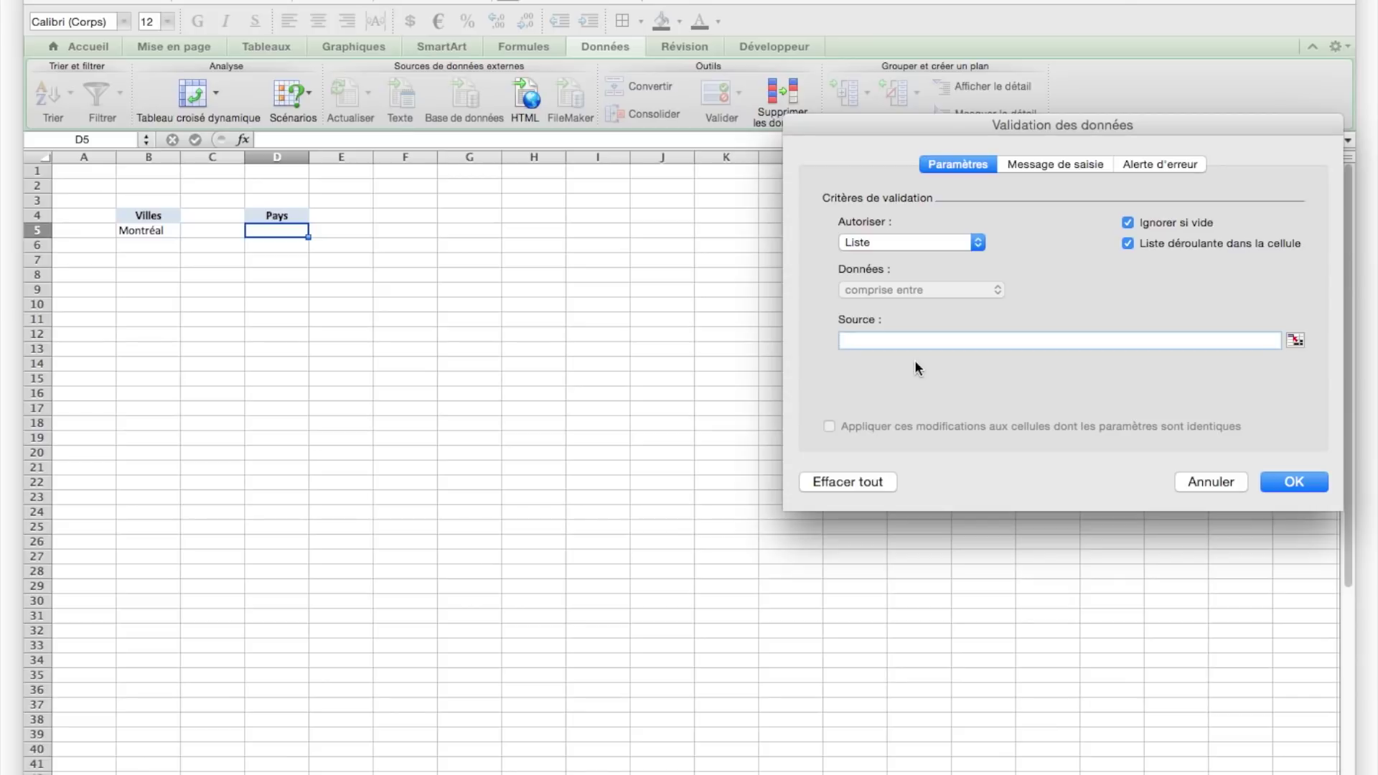
type("=Pays")
key("Return")
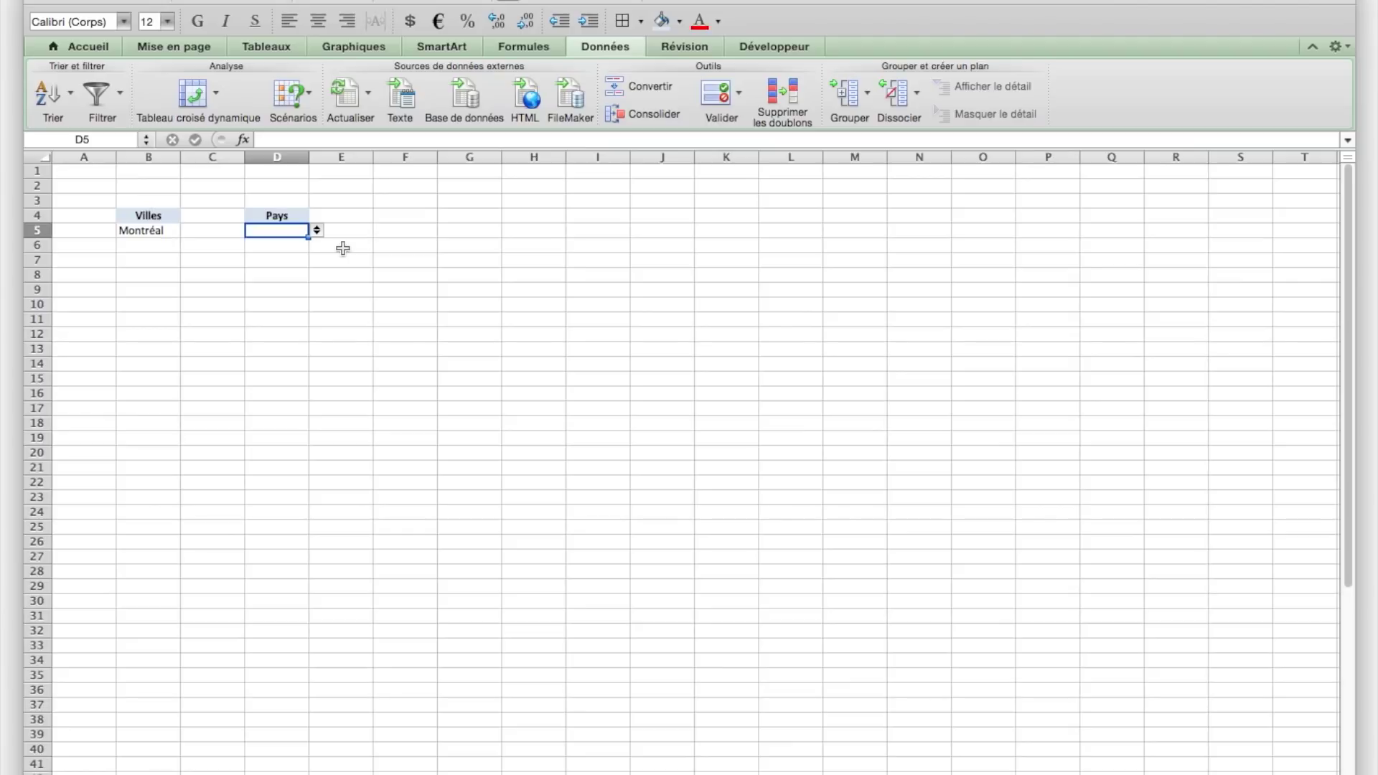
Step: Choose Mexique from the new dropdown list in the Pays cell D5
left_click(317, 230)
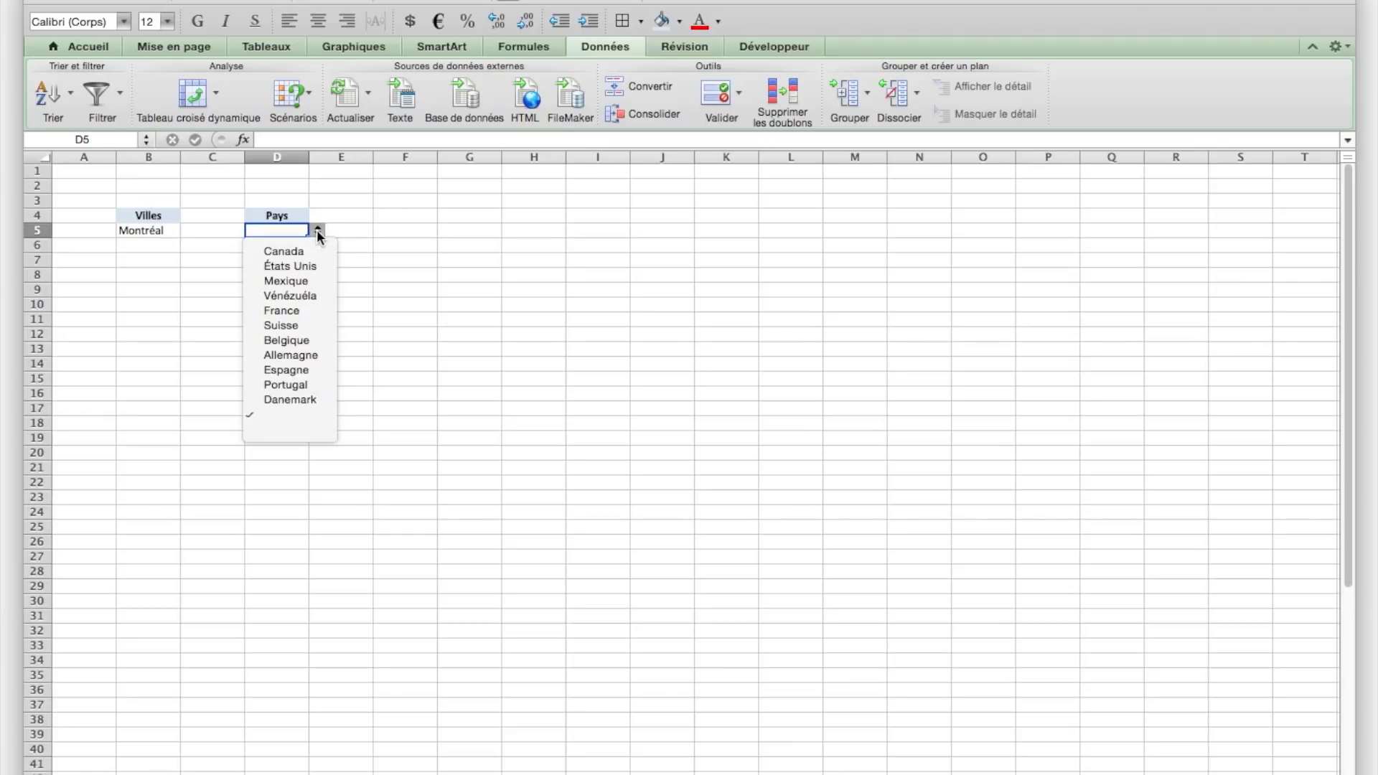
left_click(299, 282)
left_click(354, 287)
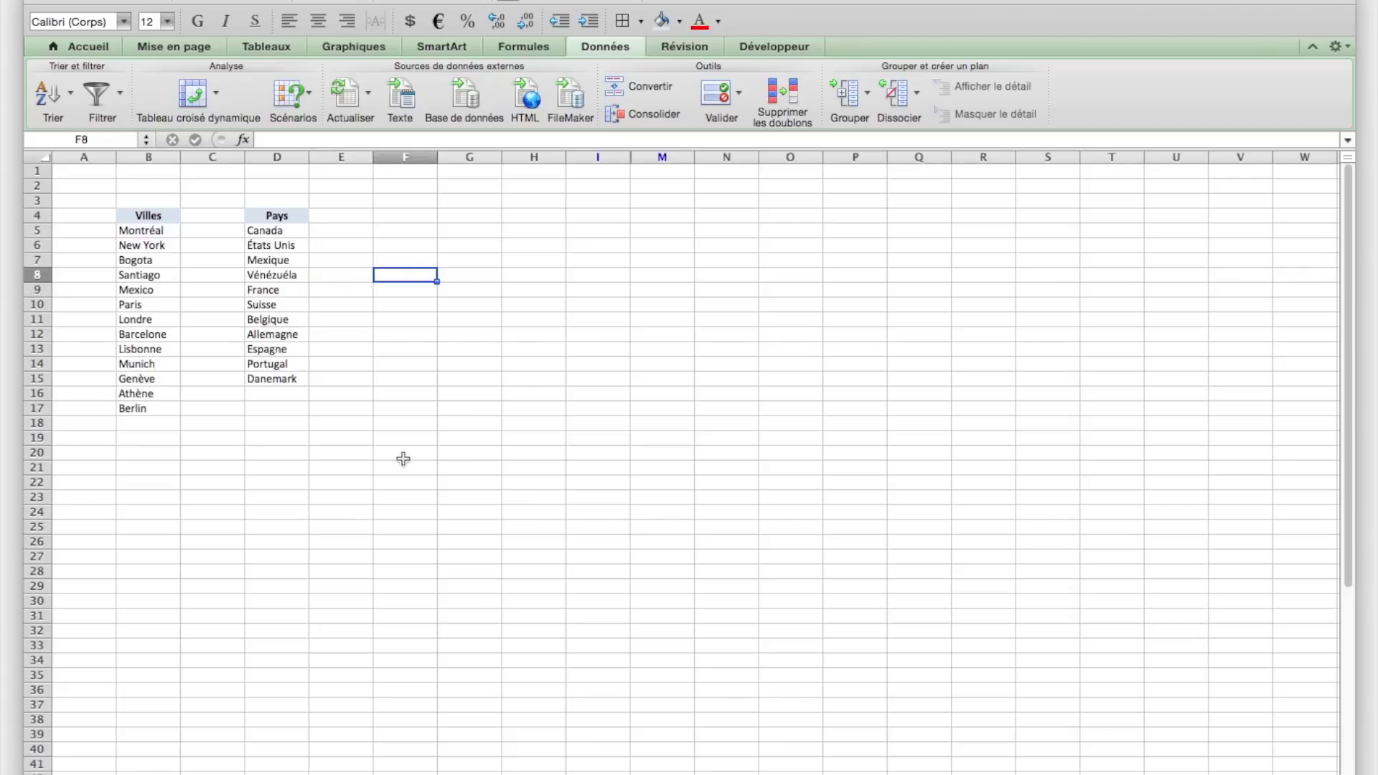
Step: Add Suède in cell D16 of the Listes sheet, below Danemark
left_click(287, 394)
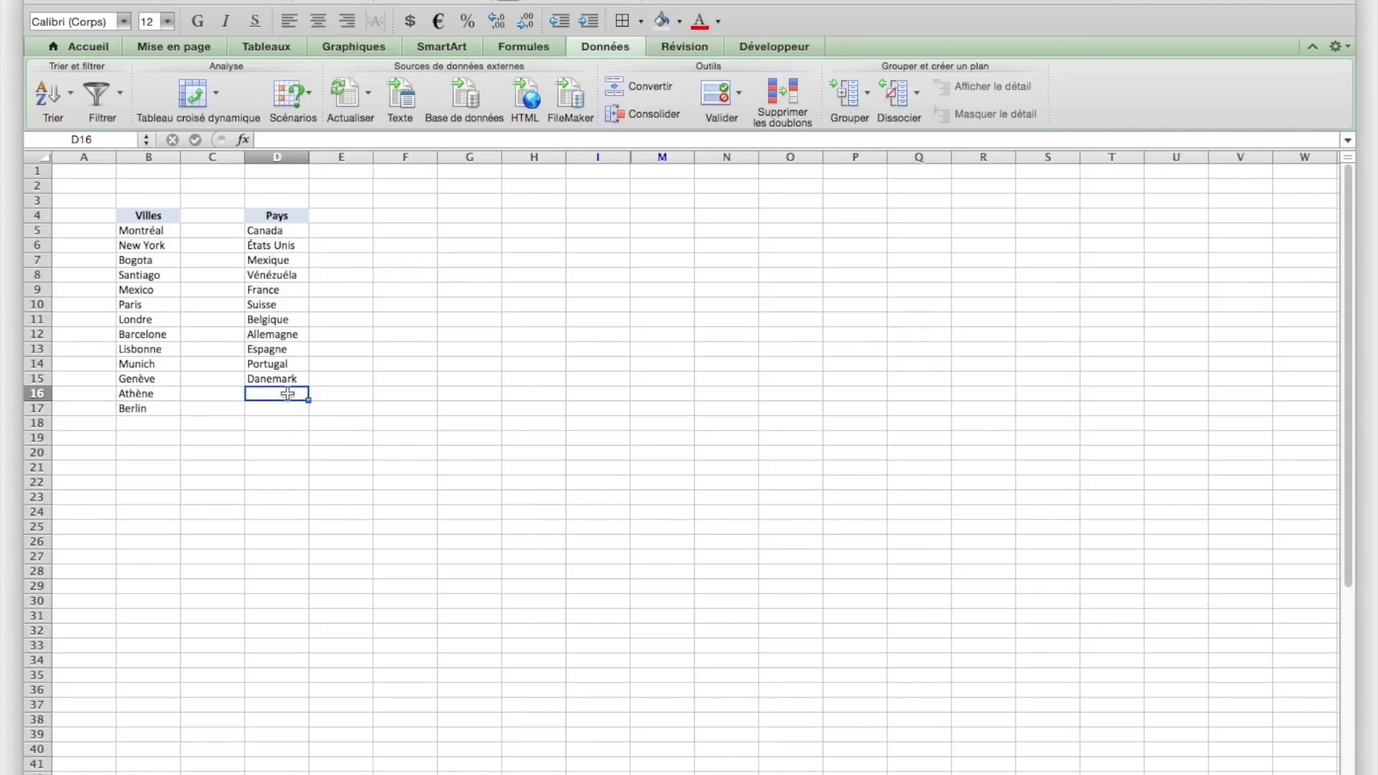
type("Suède")
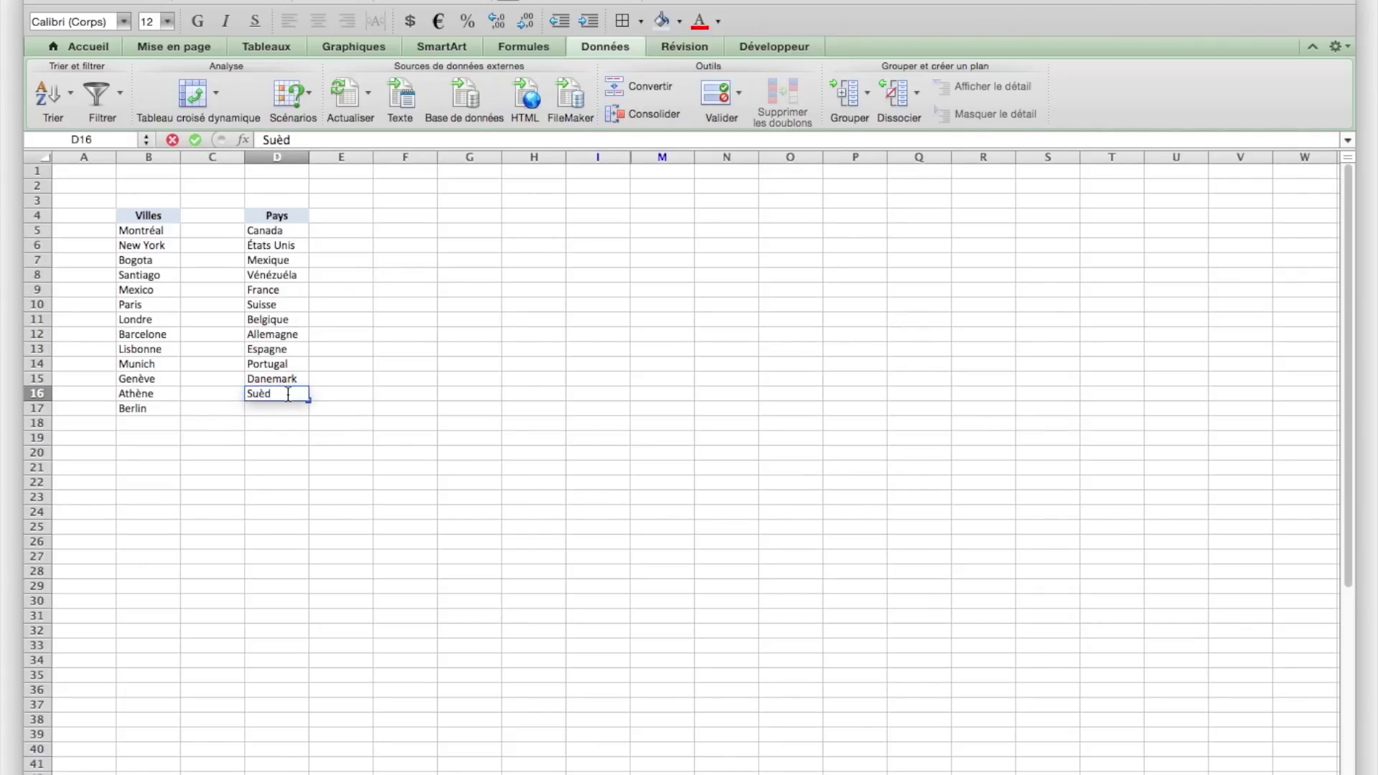
key("Return")
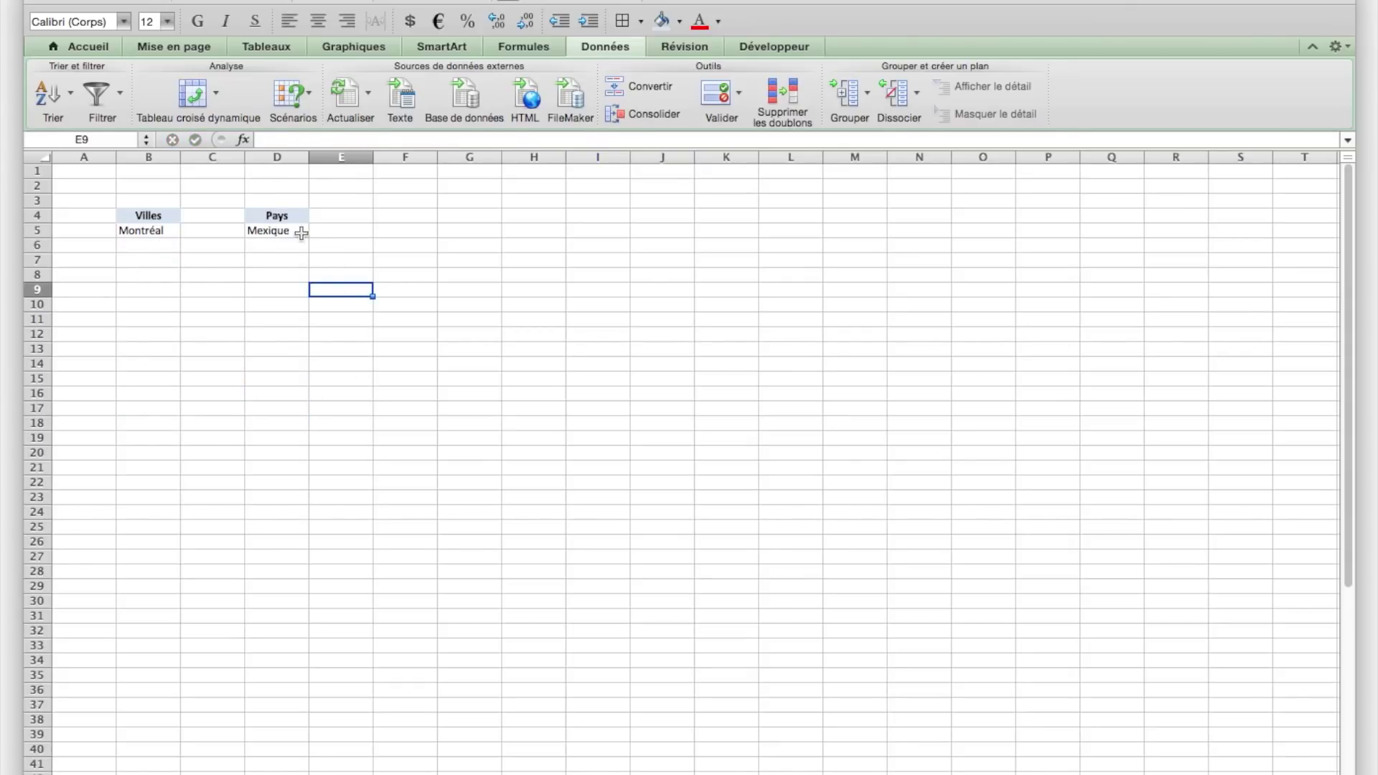
Step: Choose Suède from the dropdown list in the Pays cell D5
left_click(299, 231)
left_click(319, 232)
left_click(273, 412)
left_click(303, 293)
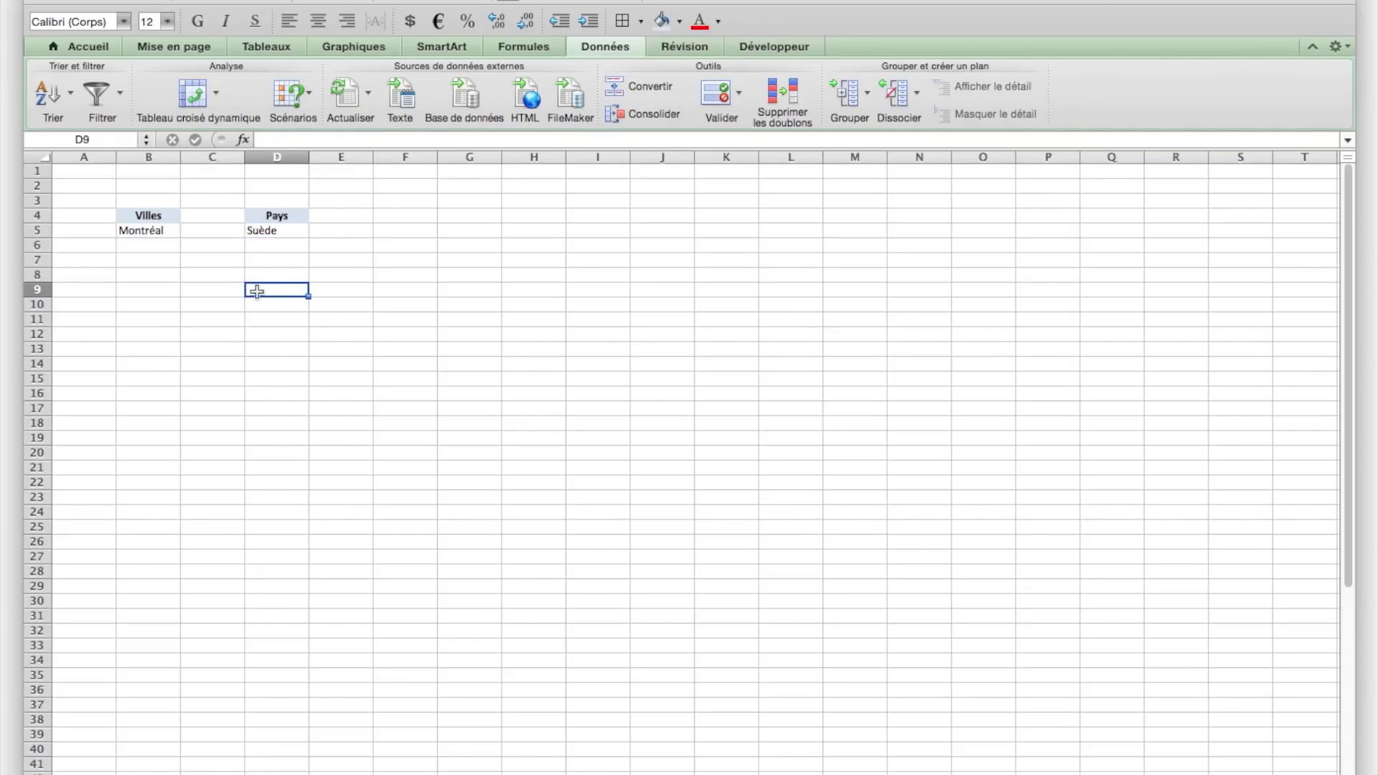
Step: Review which ranges the workbook's defined names Li_Pays and Pays refer to
left_click(264, 232)
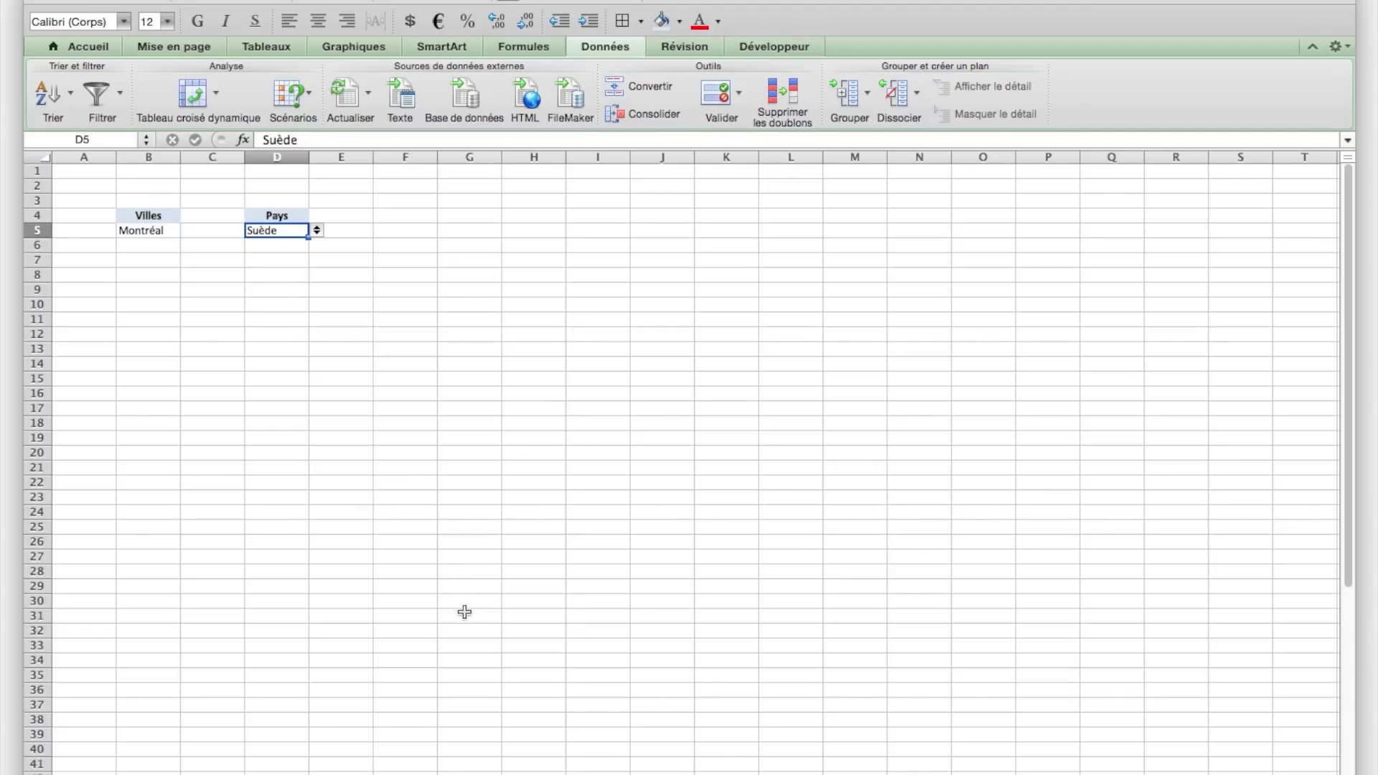
left_click(86, 0)
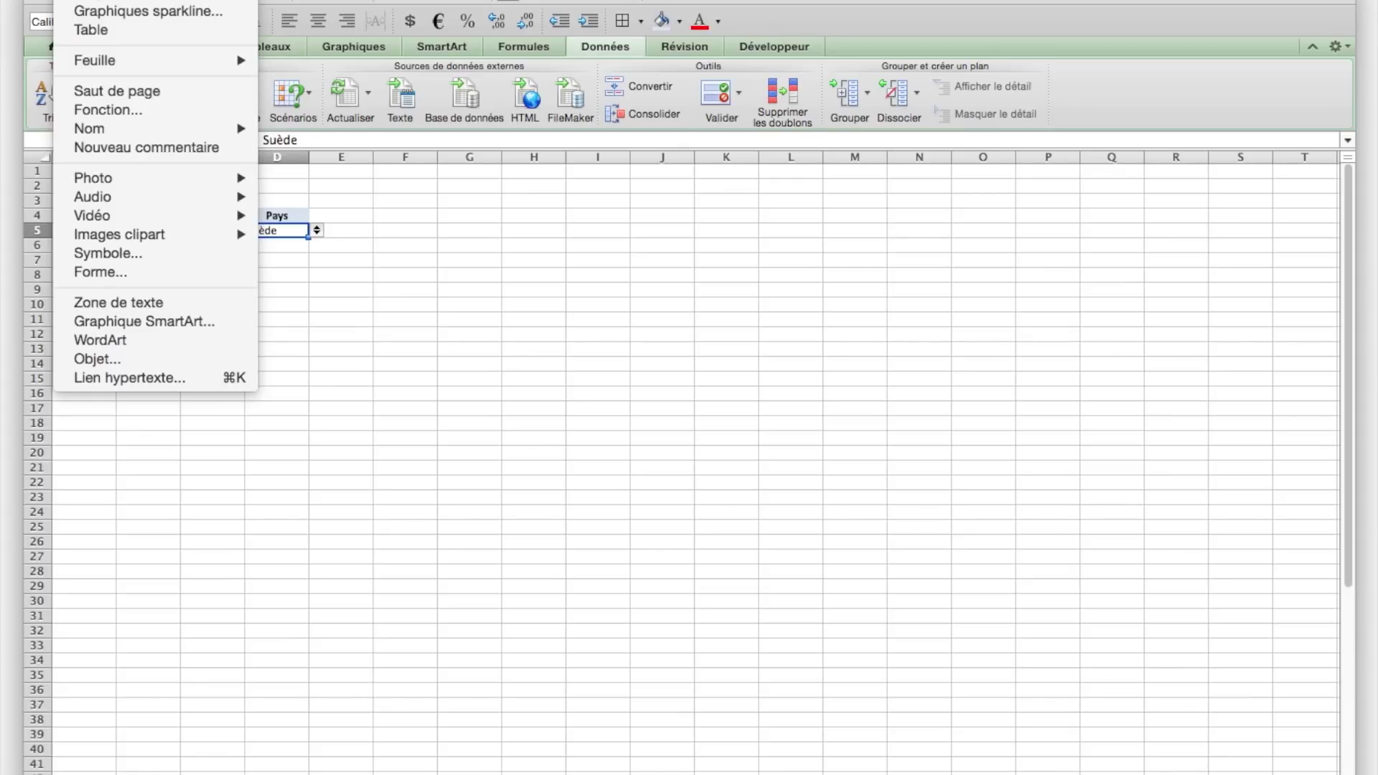
left_click_drag(173, 127, 283, 134)
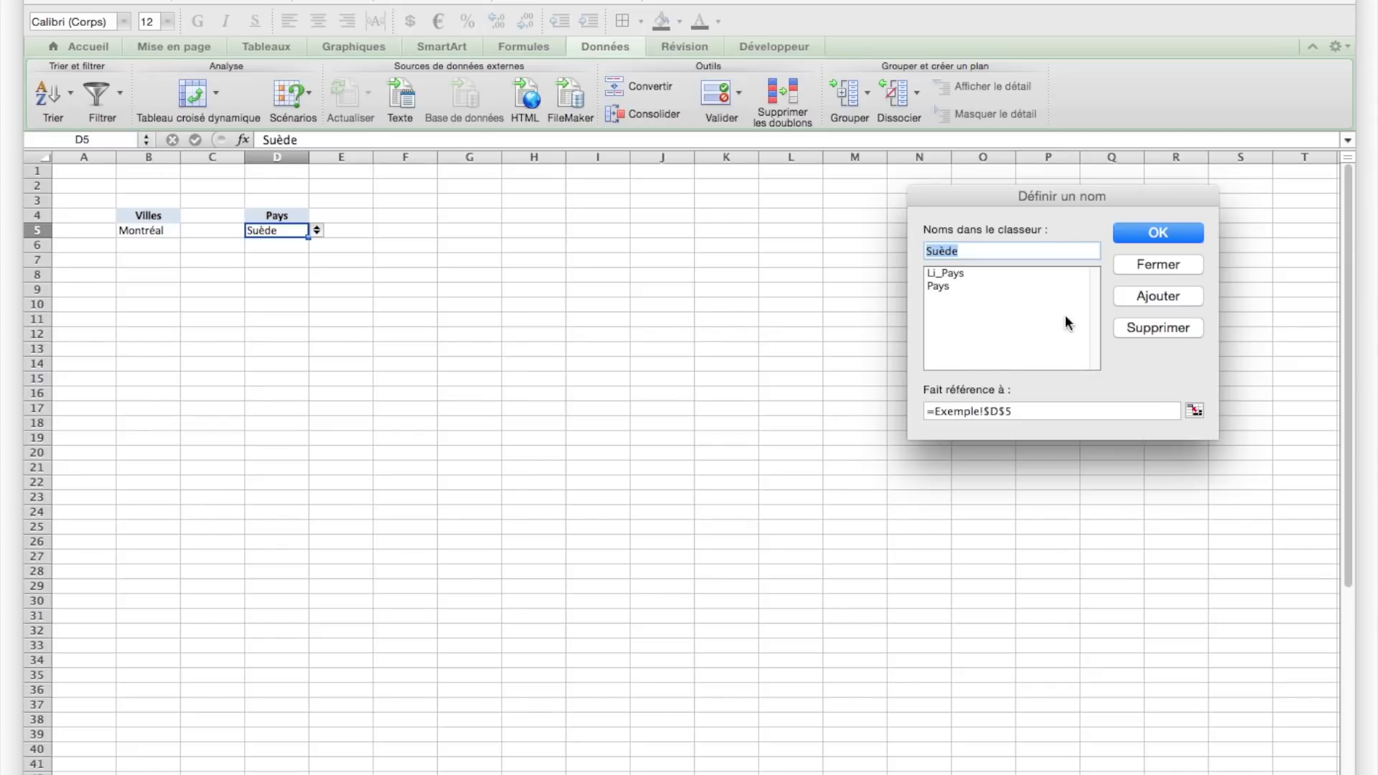
left_click(961, 273)
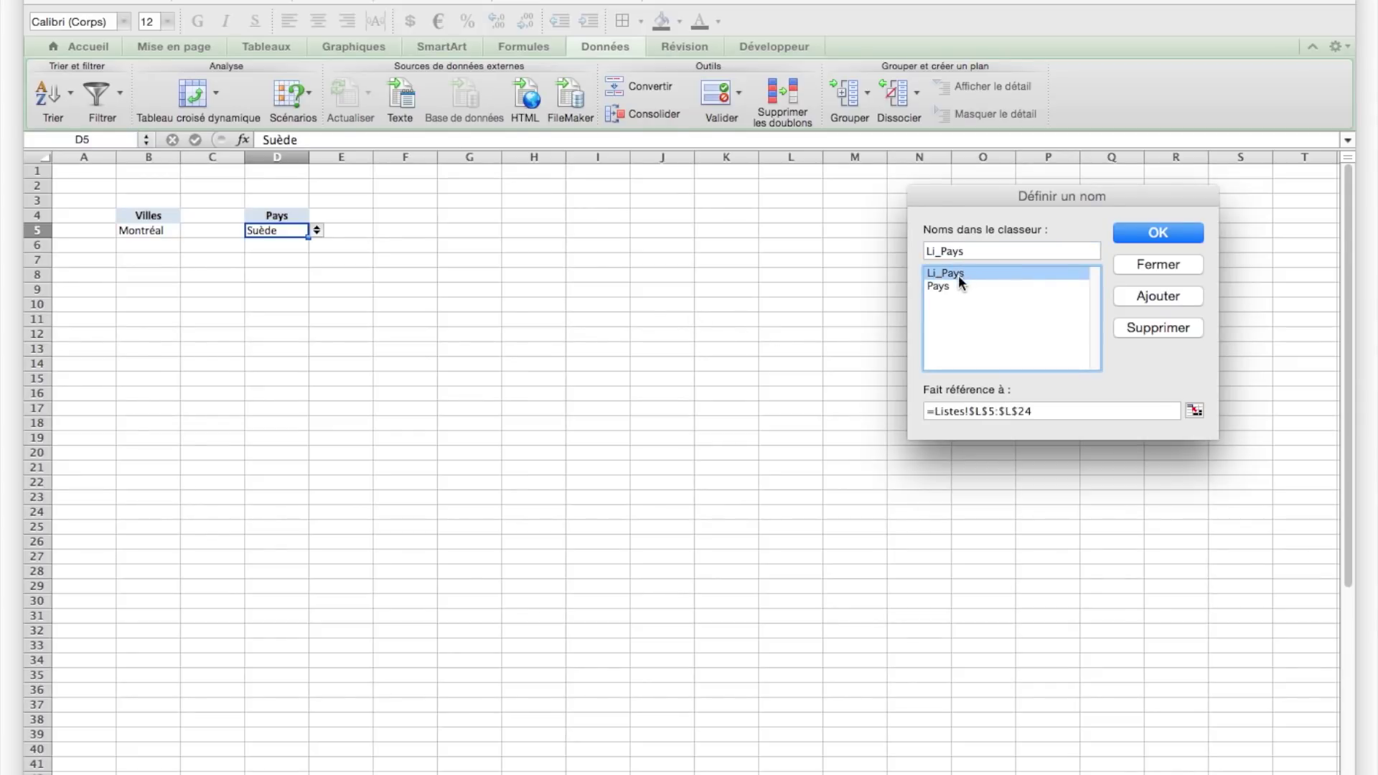
left_click(948, 286)
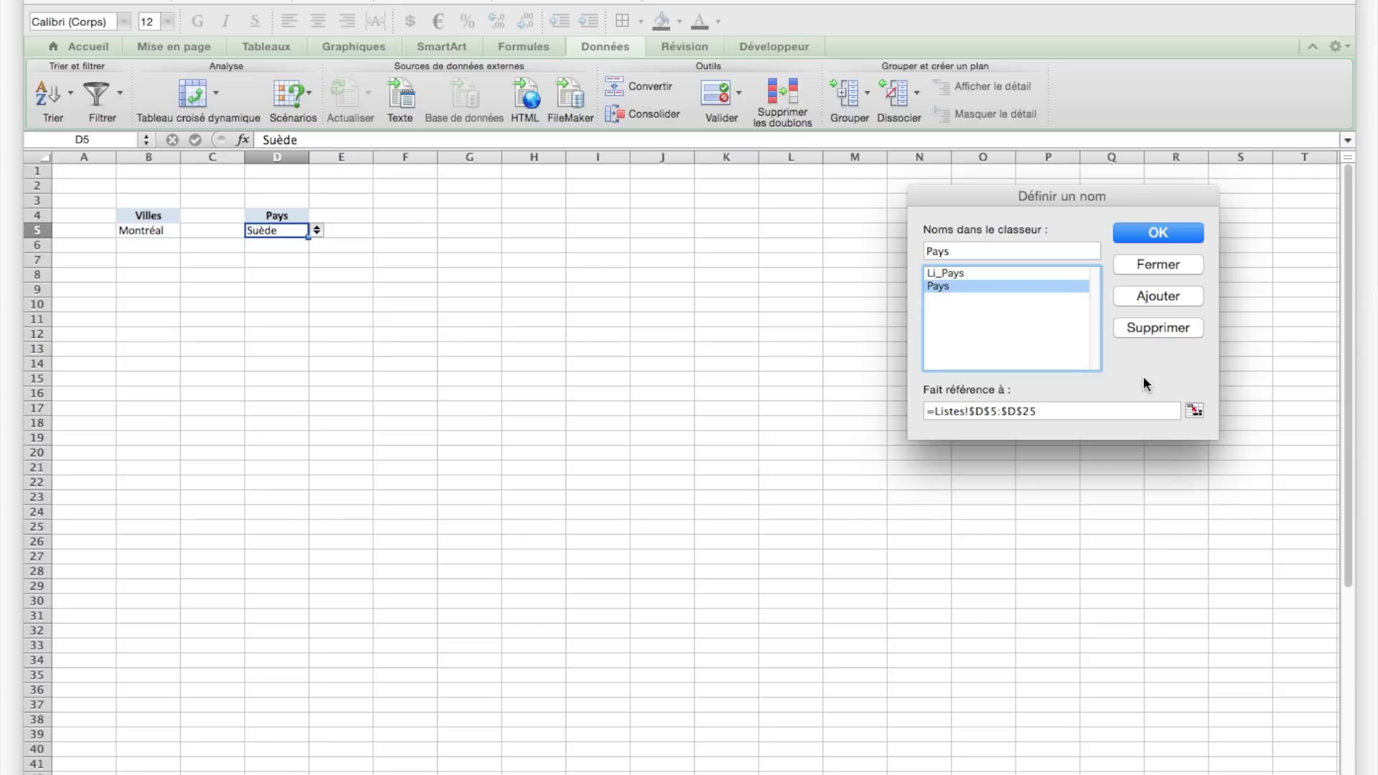
left_click(1171, 232)
left_click(482, 230)
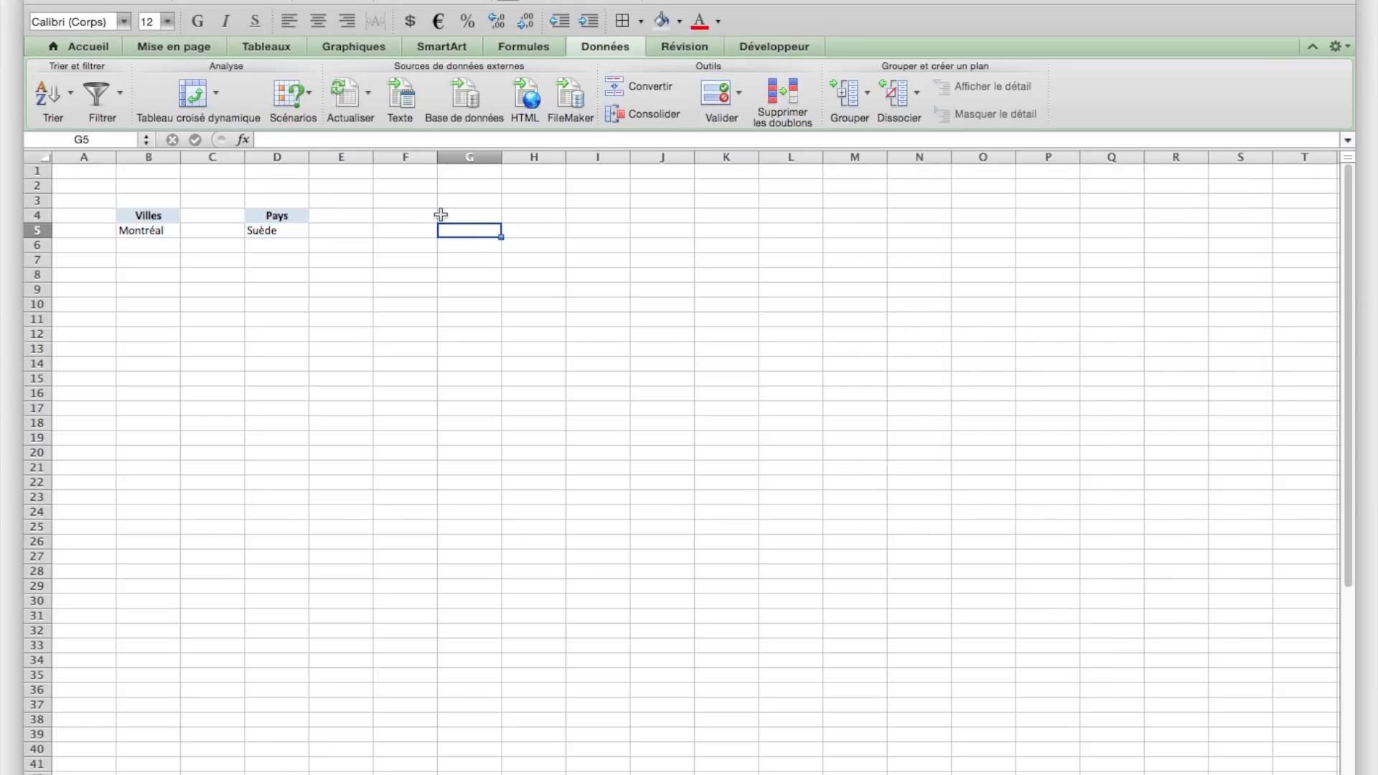
Step: Check the entries of the Villes dropdown in B5 and the Pays dropdown in D5 without changing either selection
left_click(141, 231)
left_click(188, 230)
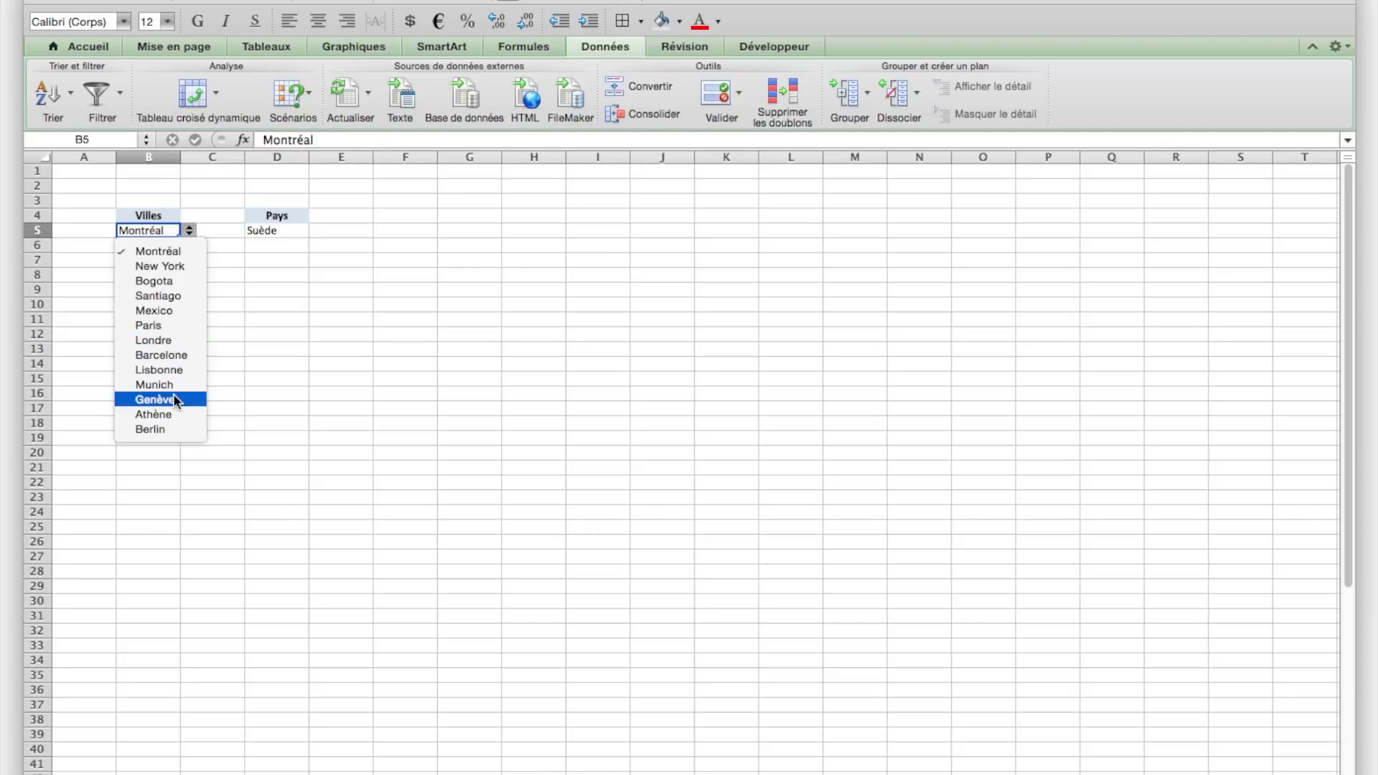
left_click(221, 325)
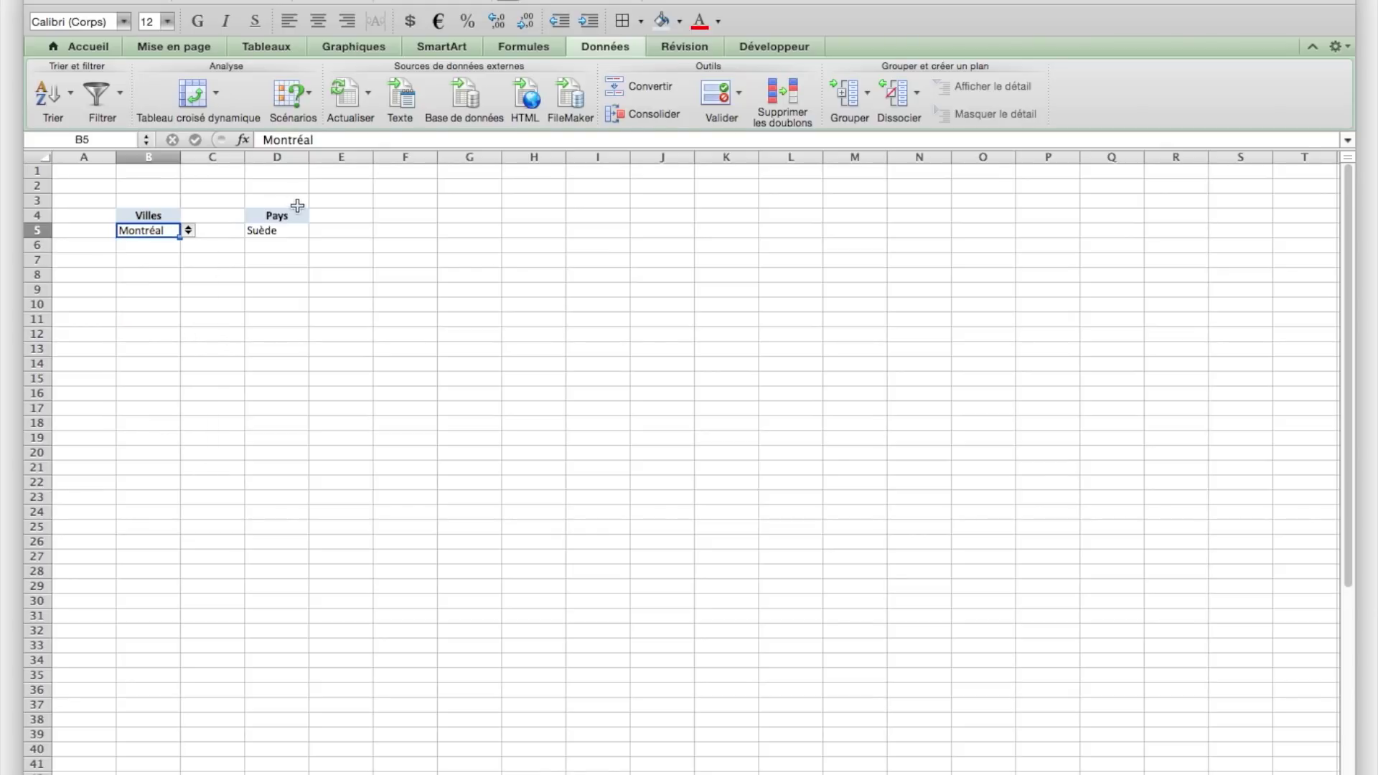
left_click(286, 230)
left_click(317, 231)
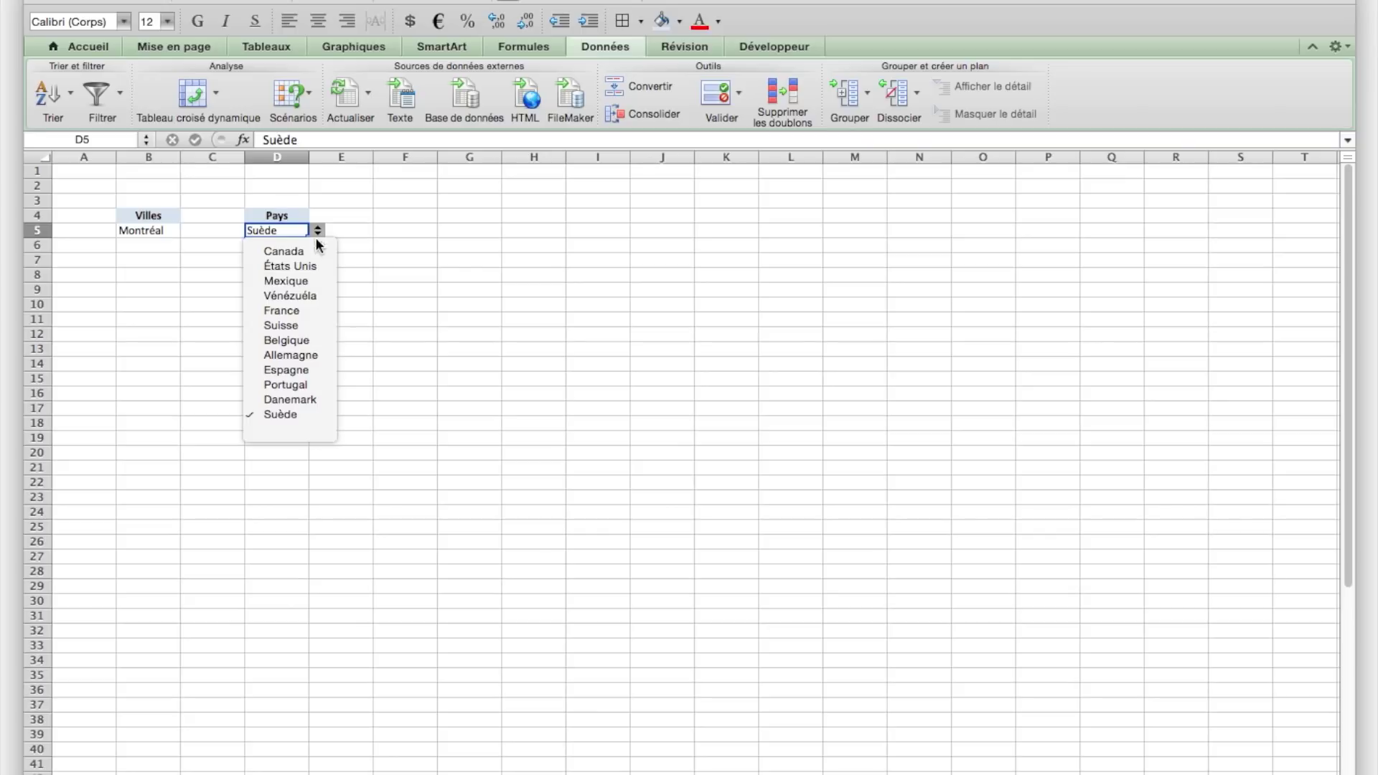
left_click(352, 295)
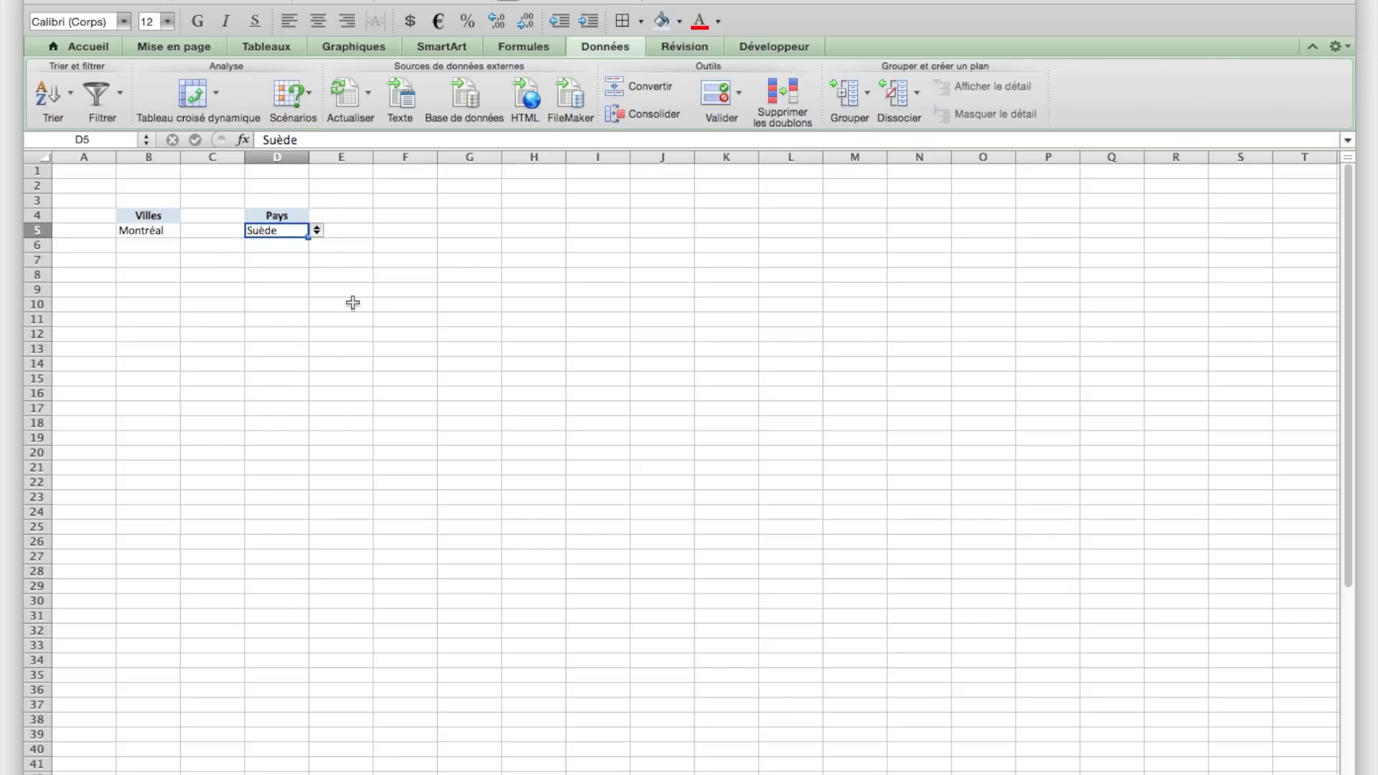
left_click(353, 302)
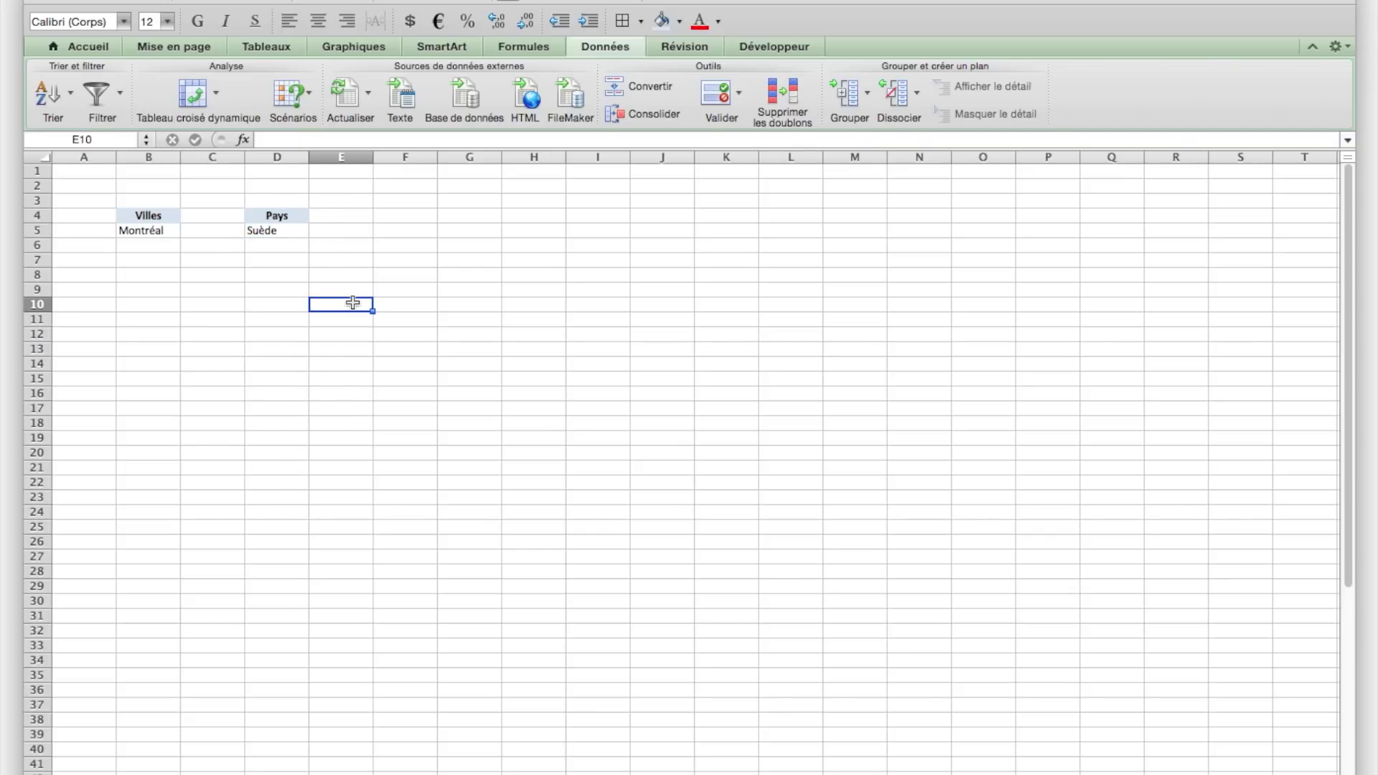